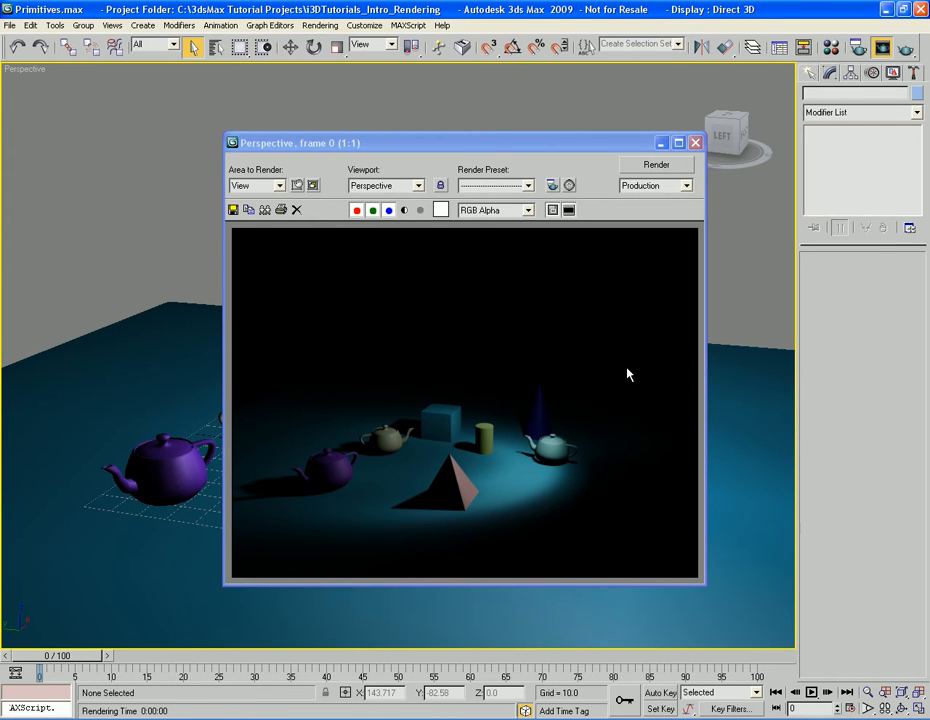
Render the perspective view again in Production mode and close the rendered frame window.
click(657, 166)
click(660, 172)
click(695, 142)
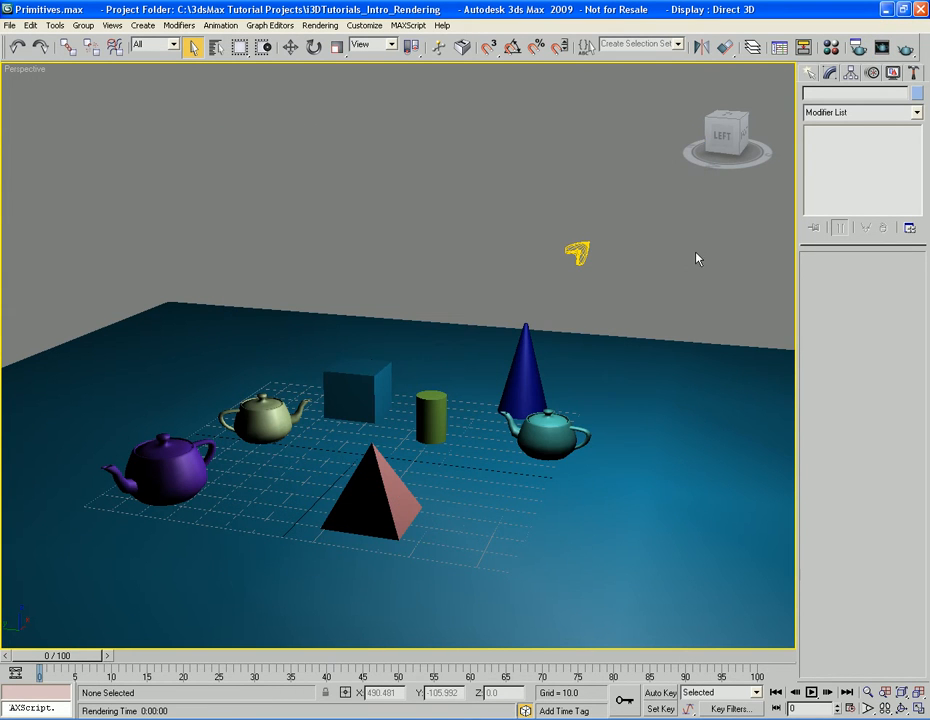
Render the perspective view in Iterative mode and close the rendered frame window.
click(908, 53)
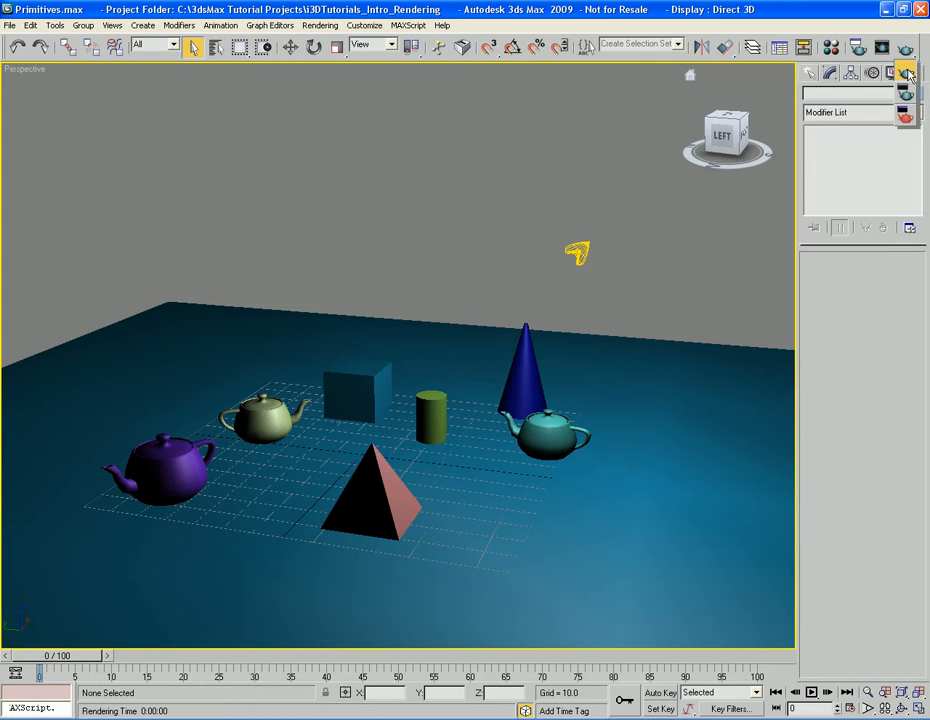
click(906, 95)
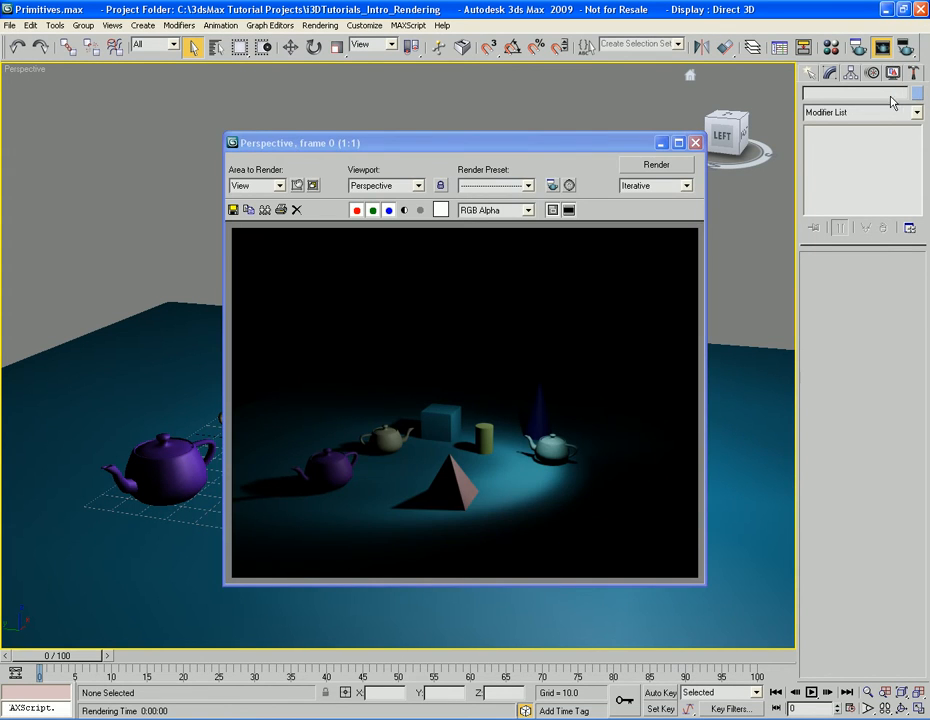
click(695, 142)
Repeat the Iterative render, check the available render modes while keeping Iterative, and close the frame window.
drag(912, 52, 908, 96)
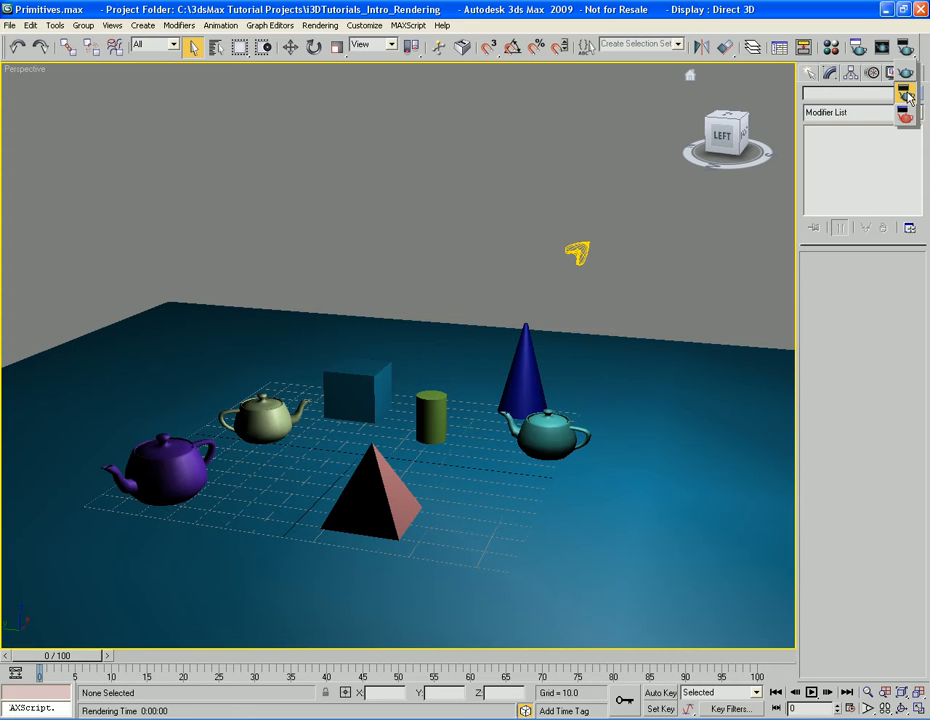
drag(908, 97, 908, 97)
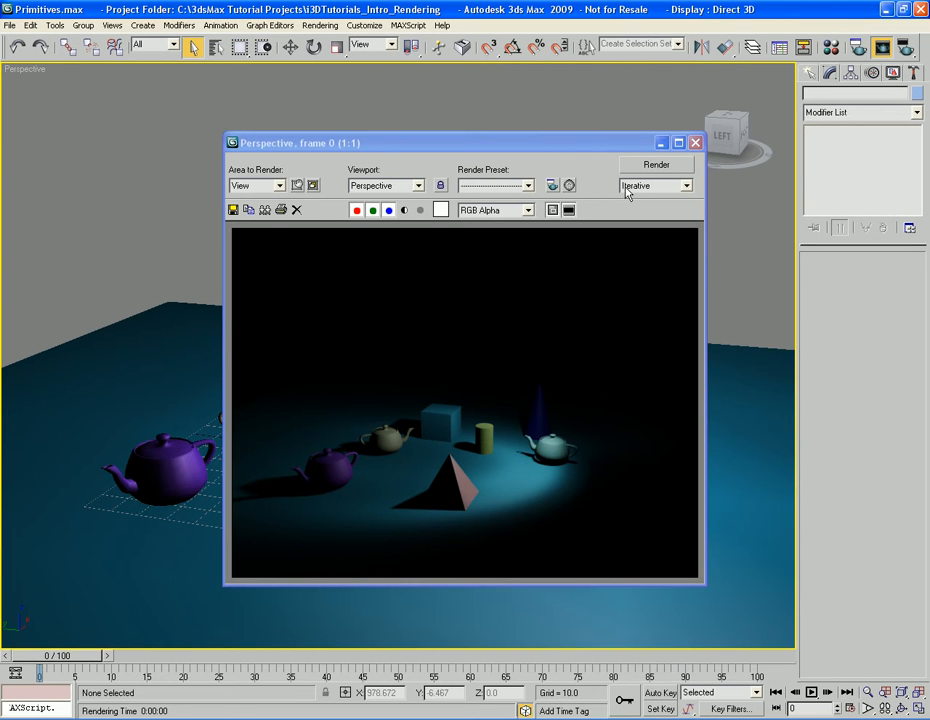
click(686, 186)
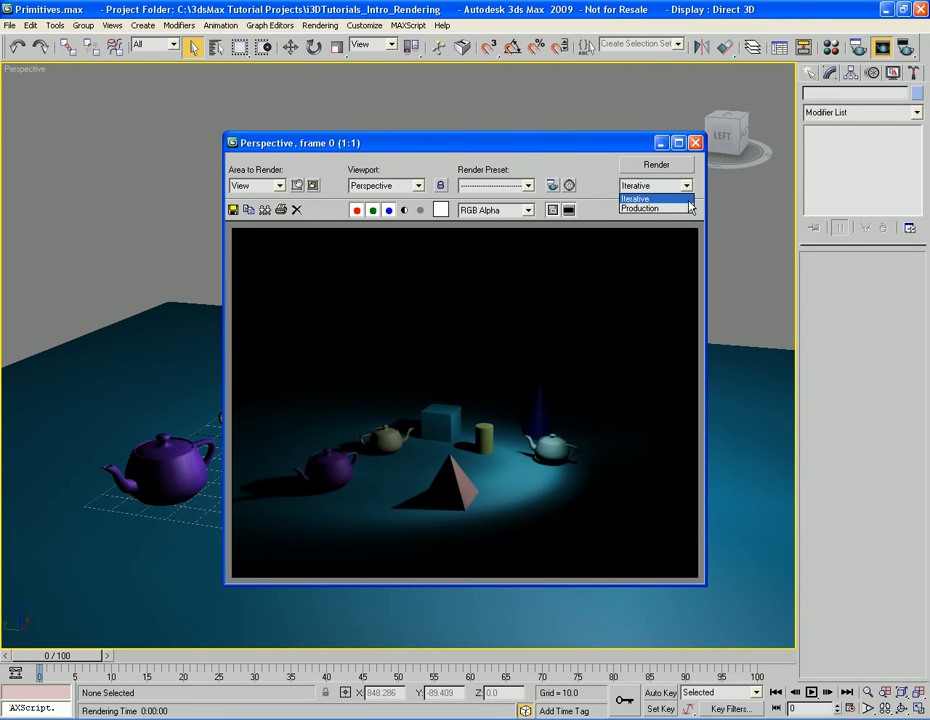
click(683, 206)
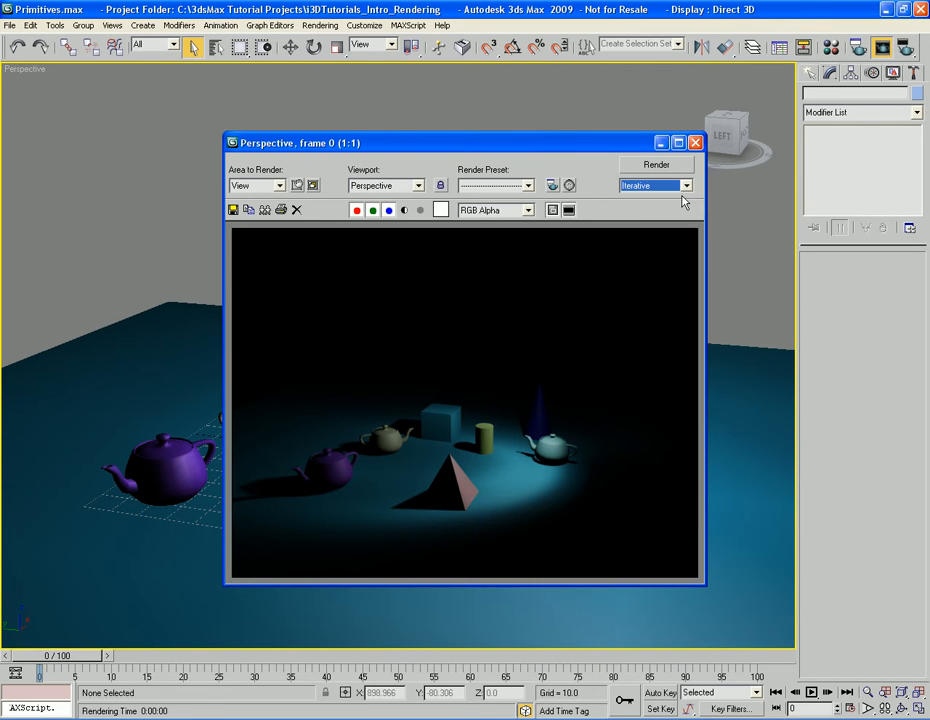
click(696, 143)
Open an ActiveShade preview of the scene, rotate the teal teapot slightly and deselect it.
drag(905, 47, 905, 121)
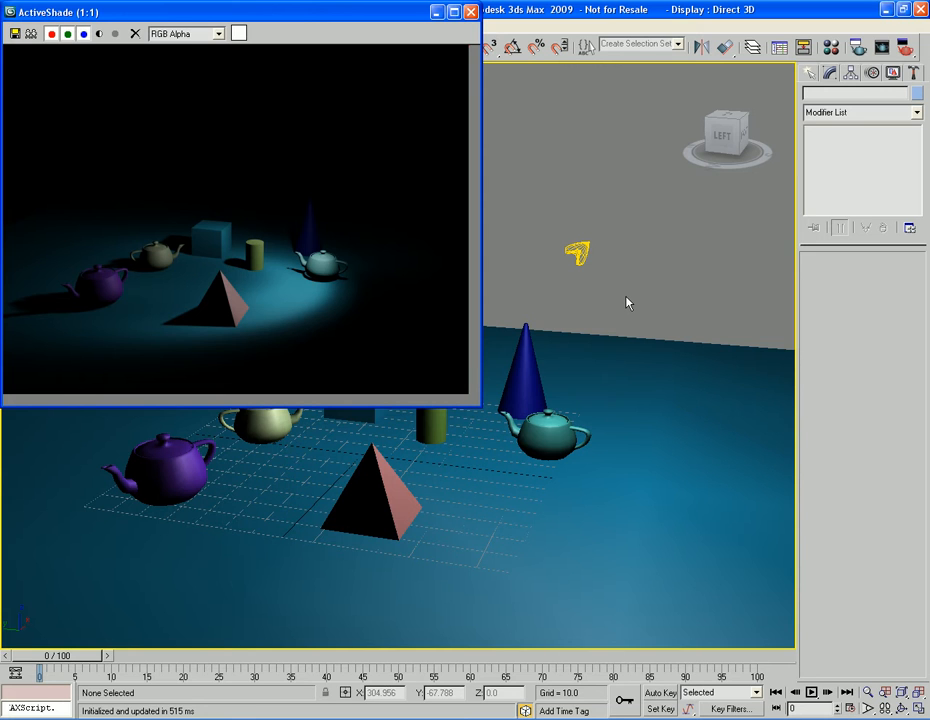
click(552, 430)
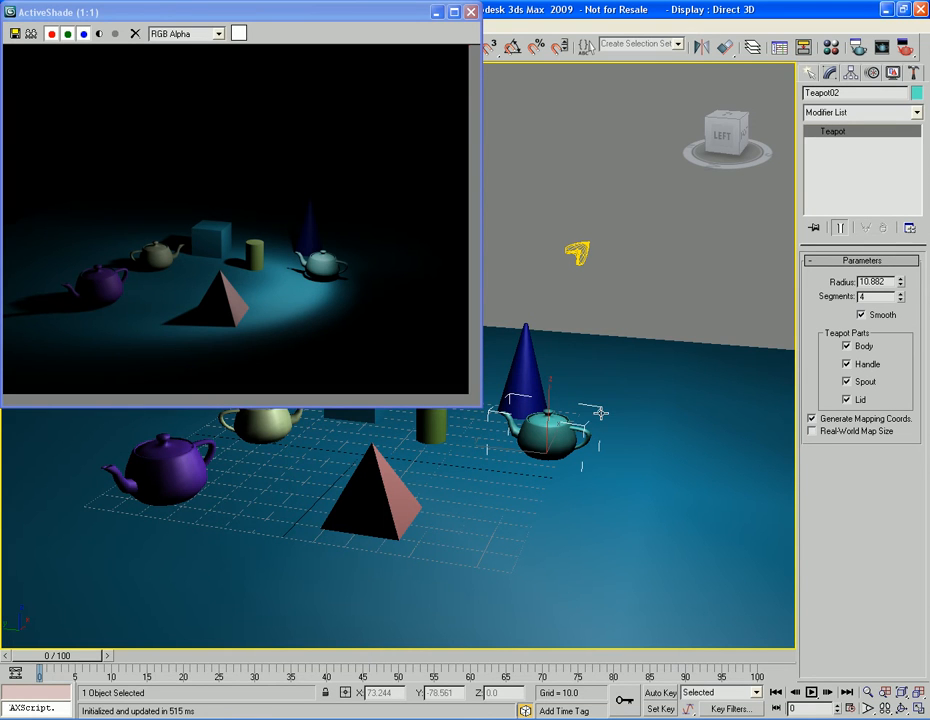
key(e)
drag(598, 458, 581, 473)
click(606, 336)
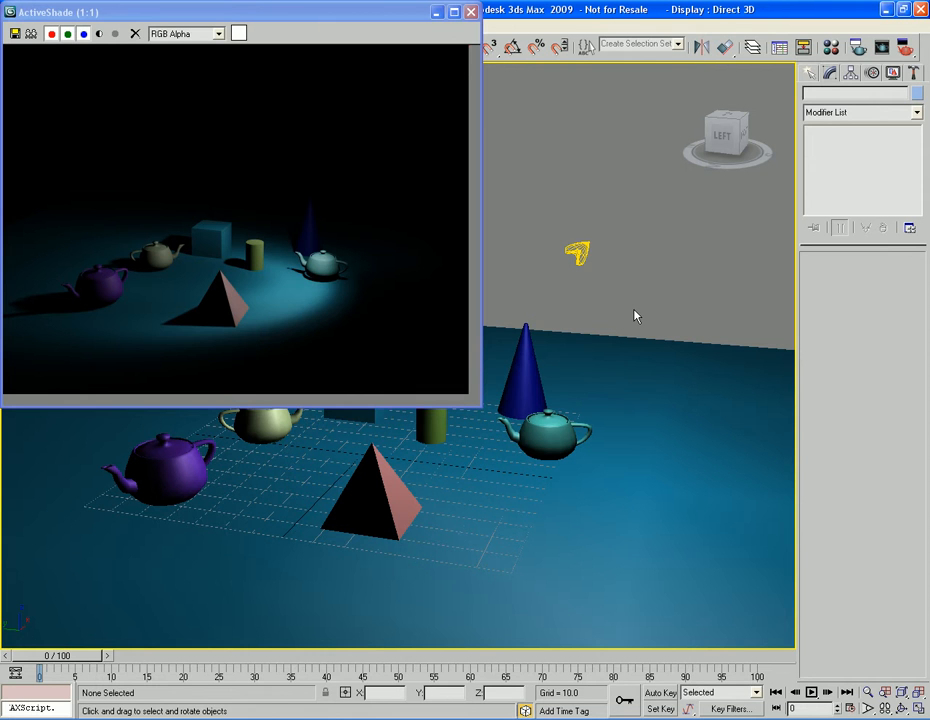
Select the photometric light above the scene, collapse its Atmospheres & Effects settings and bring up its intensity and color parameters.
click(590, 268)
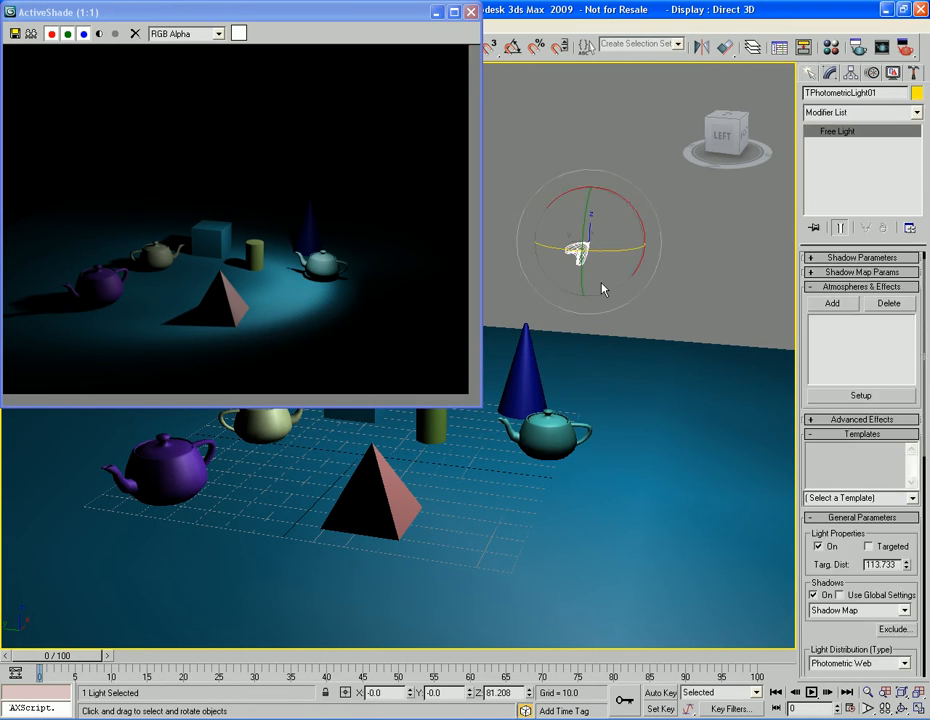
key(q)
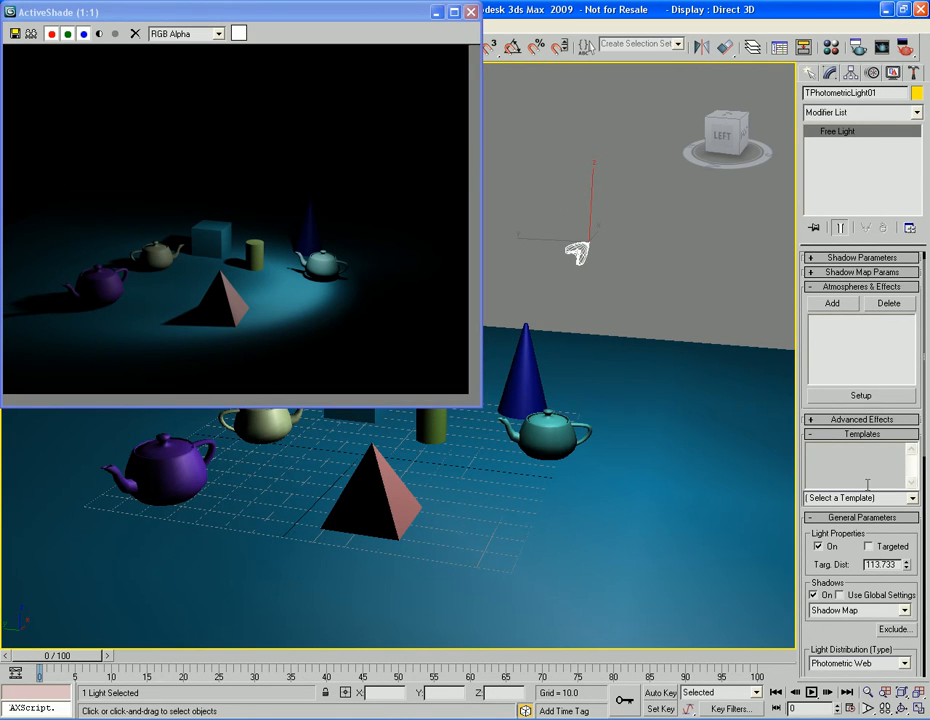
click(862, 287)
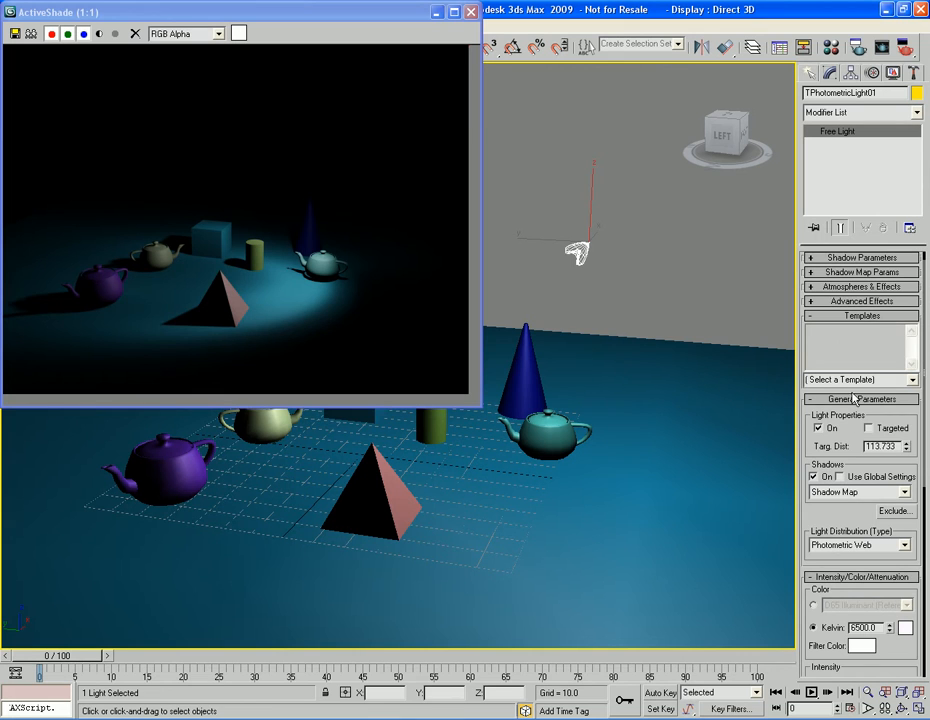
scroll(852, 442, down, 10)
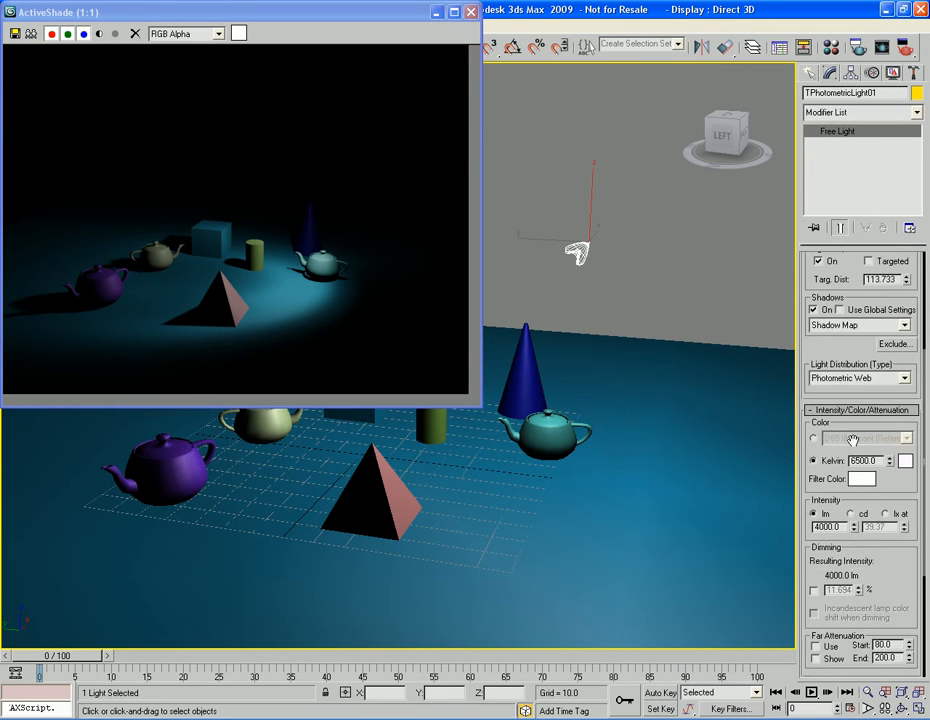
scroll(852, 442, up, 2)
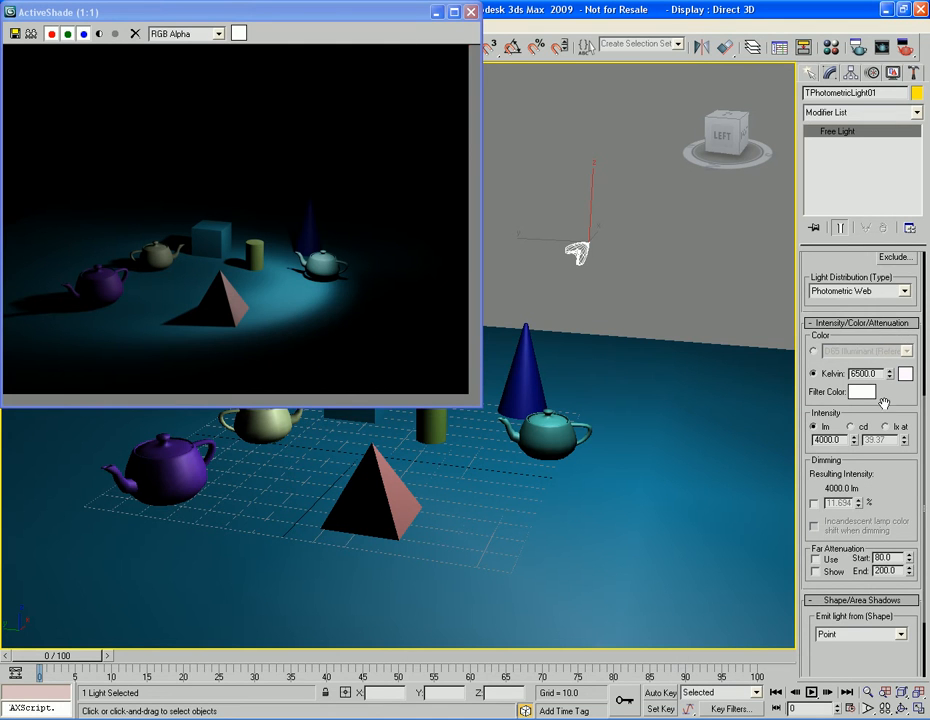
scroll(885, 369, down, 1)
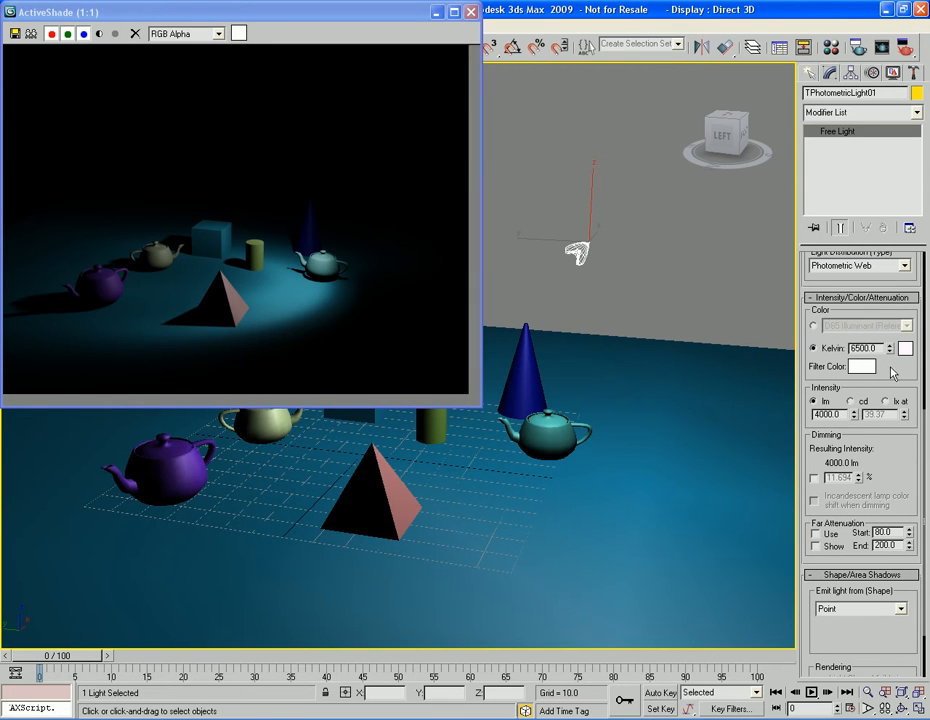
Try color temperatures of 4500 and 1000 Kelvin on the photometric light and return it to 6500 Kelvin.
double_click(876, 348)
text(4500)
key(Return)
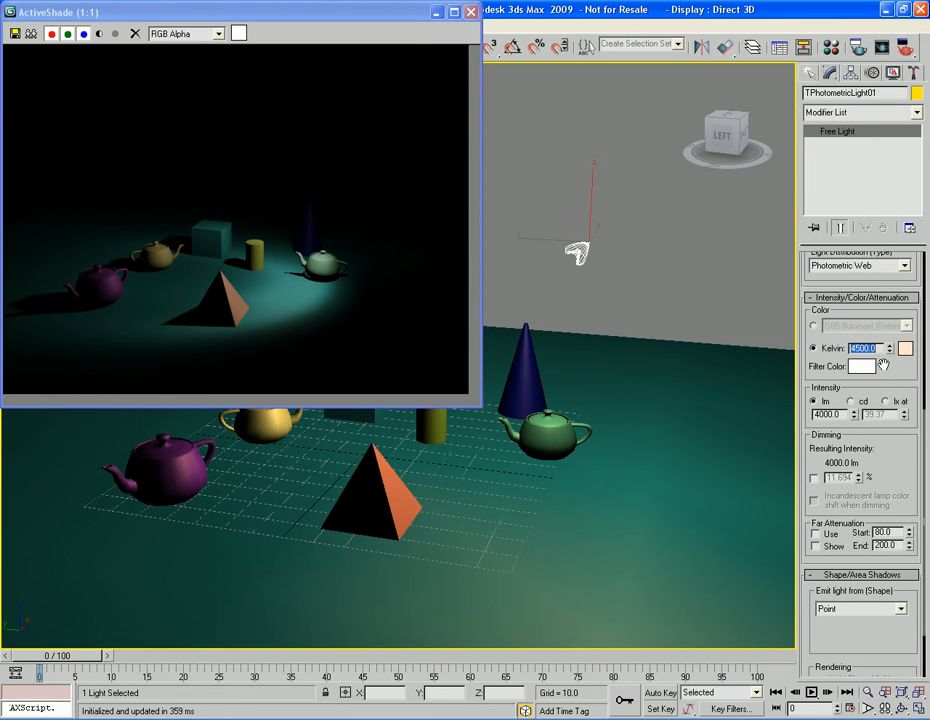
text(200)
key(Return)
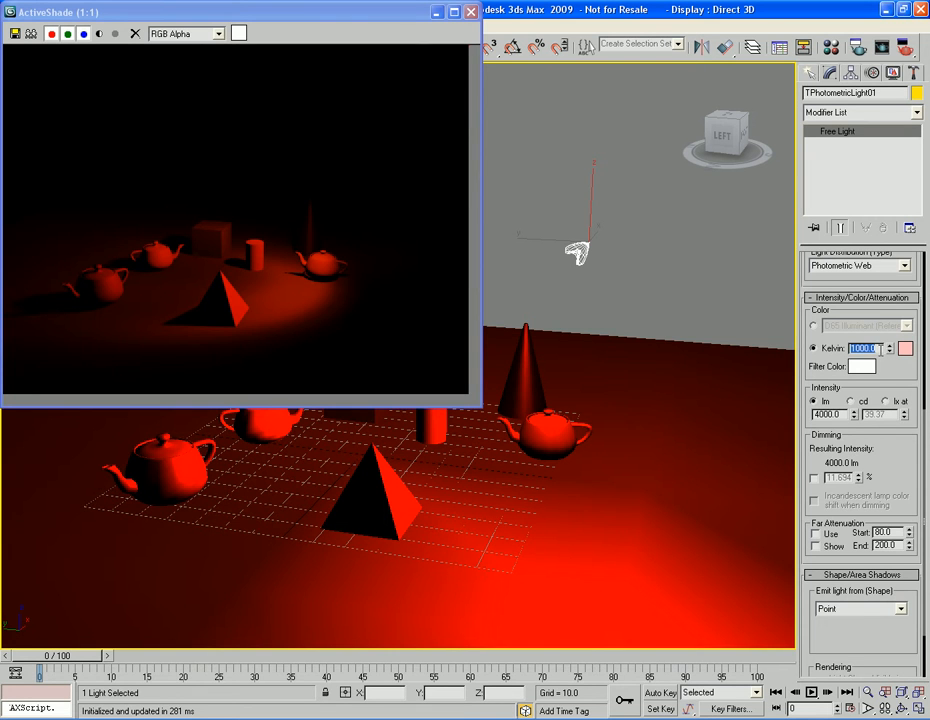
text(6500)
key(Return)
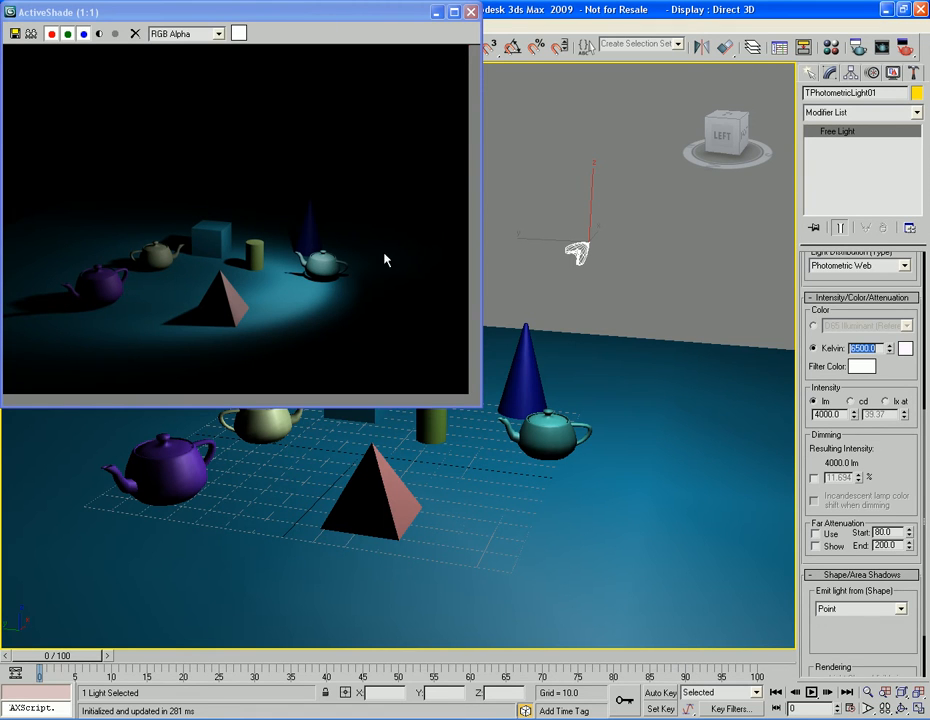
Set the photometric light's intensity to 2500 lm.
scroll(908, 418, down, 3)
scroll(908, 418, up, 1)
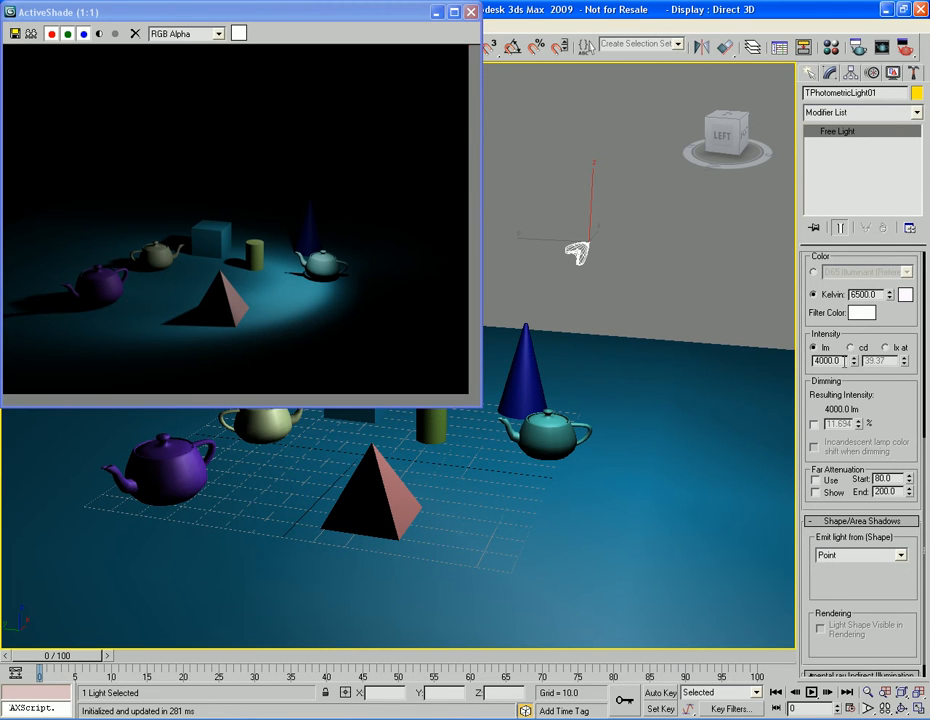
double_click(844, 361)
text(2500)
key(Return)
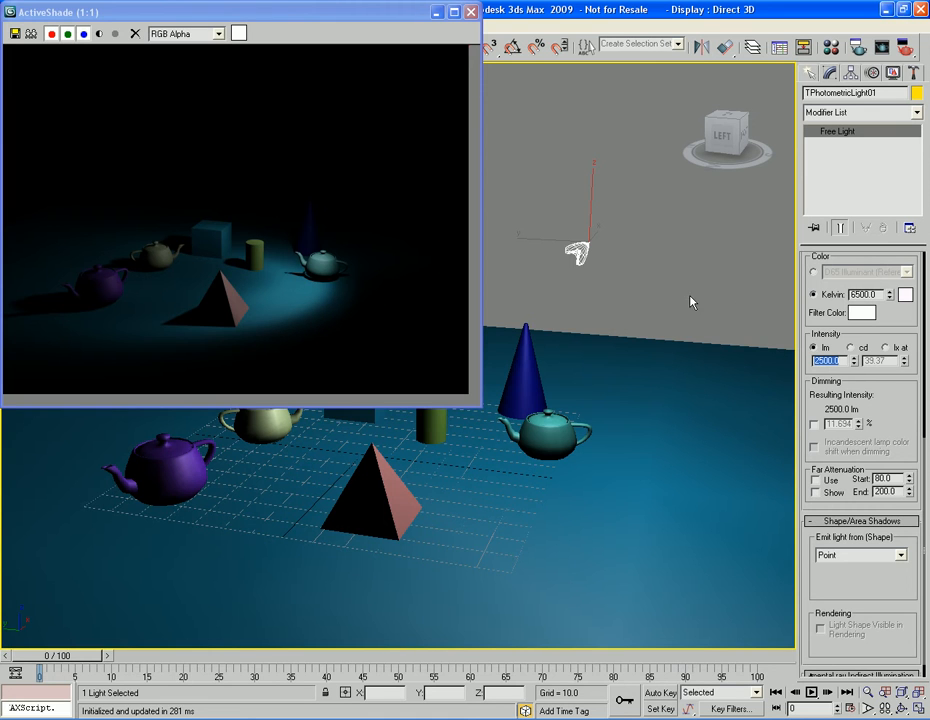
drag(902, 400, 902, 378)
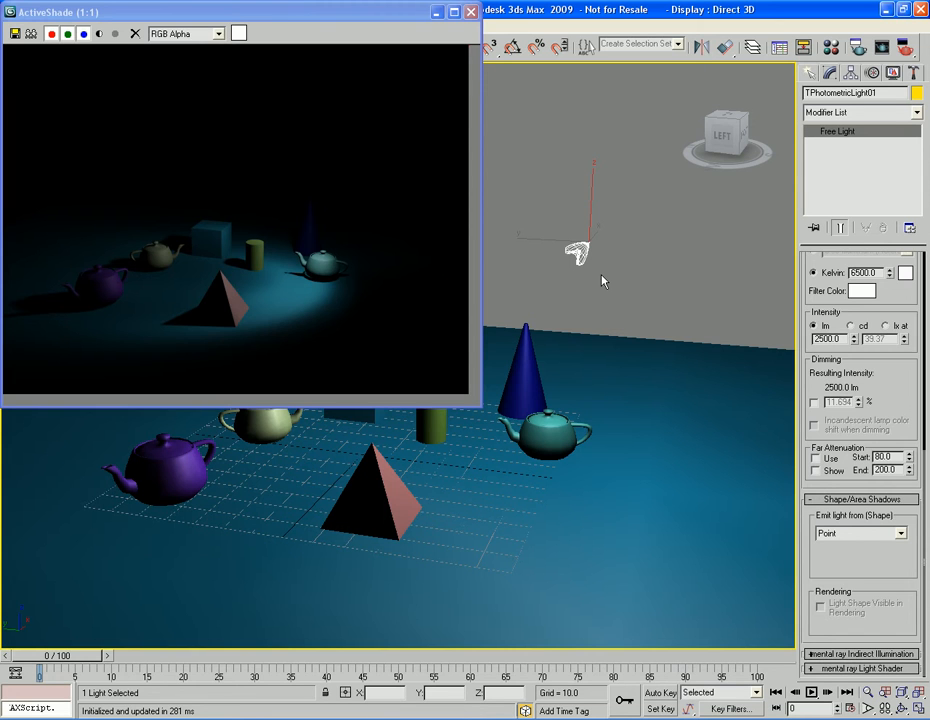
Lower the photometric light to about Z 59.4 and raise it to about Z 95.5.
key(w)
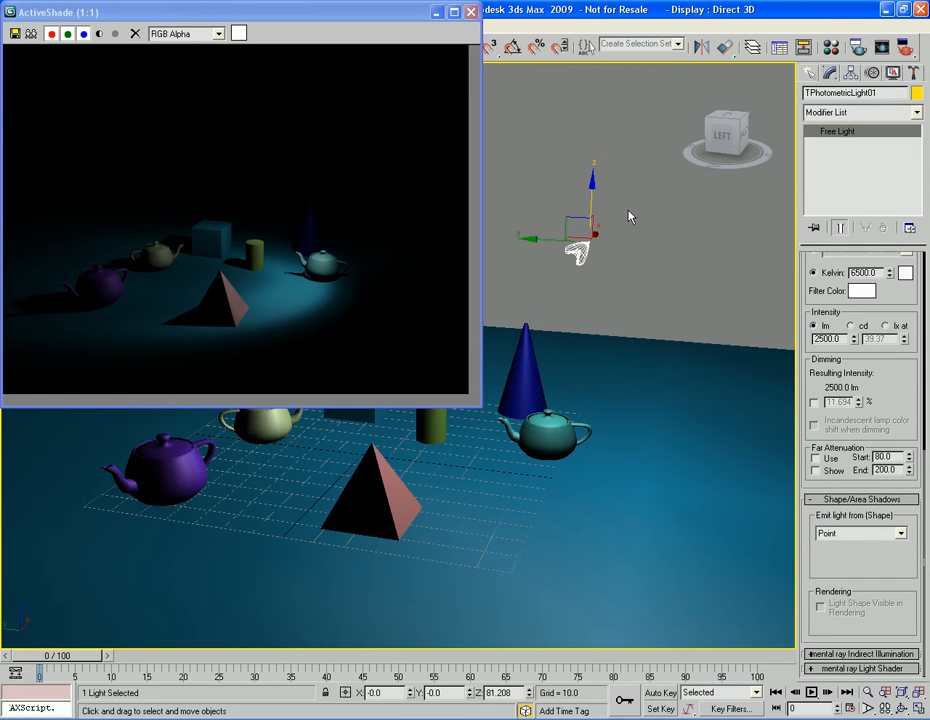
drag(592, 188, 604, 272)
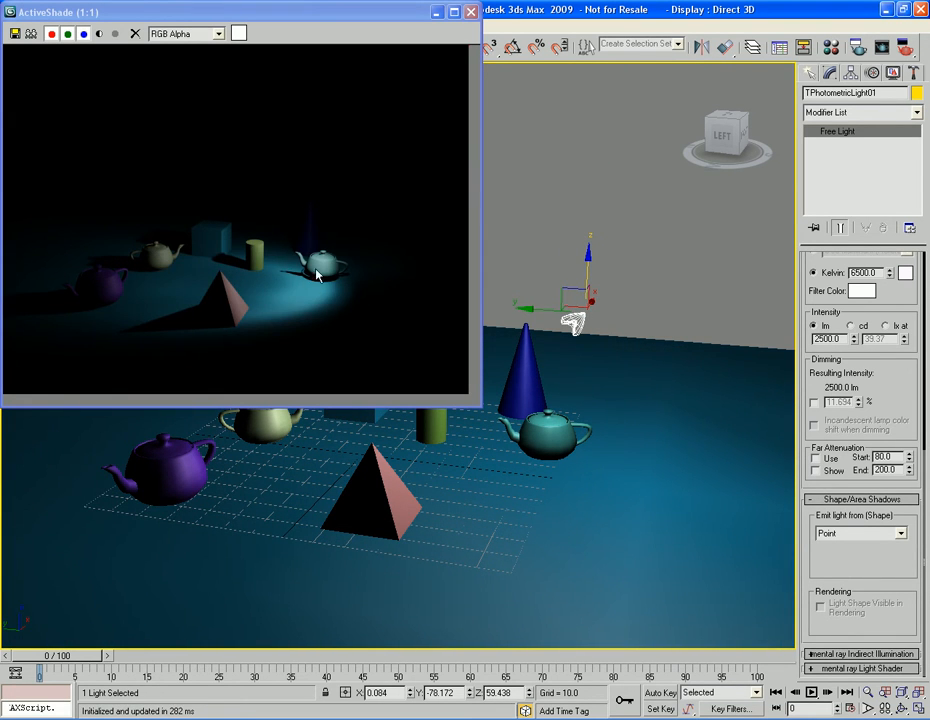
drag(592, 270, 593, 157)
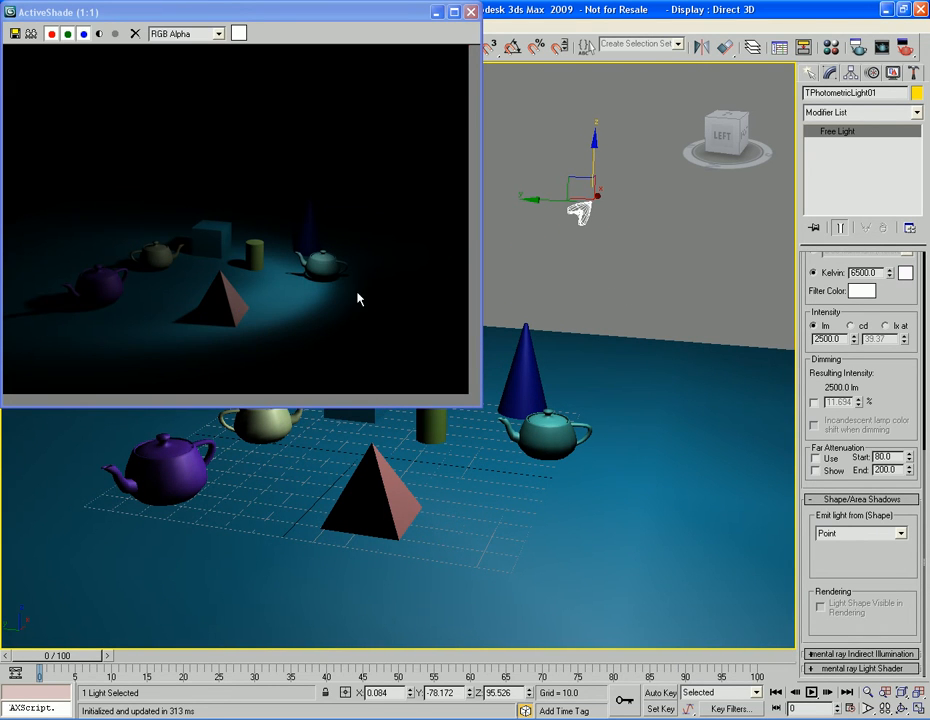
key(q)
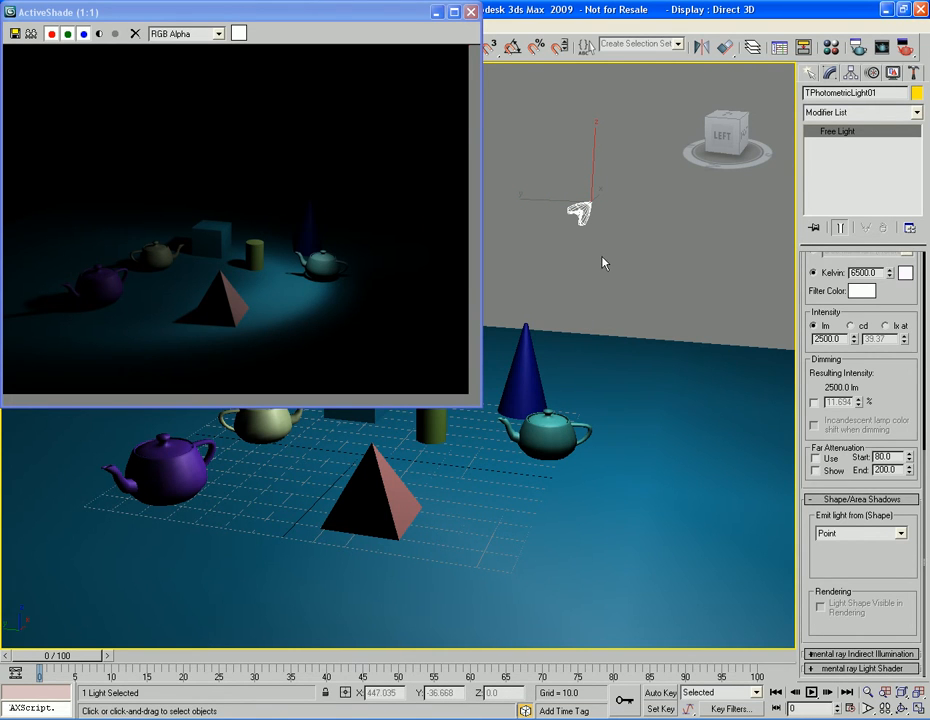
Move the teal teapot along the Y axis away from the cone to about Y -80.5 and deselect it.
click(551, 437)
key(w)
drag(513, 446, 558, 457)
key(q)
click(611, 332)
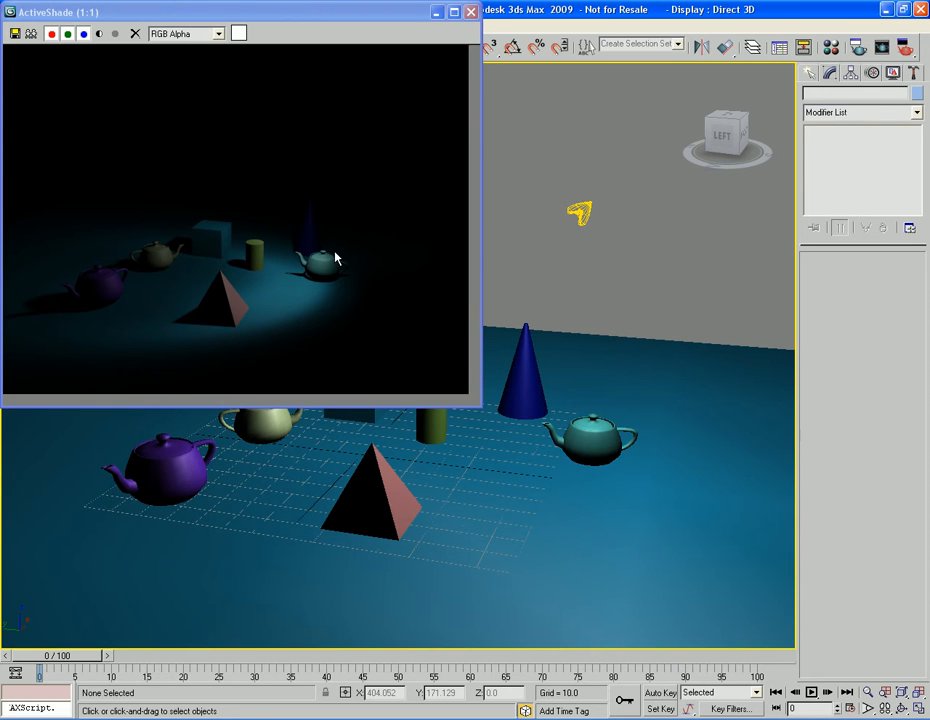
Run the Update command on the ActiveShade preview twice.
right_click(251, 171)
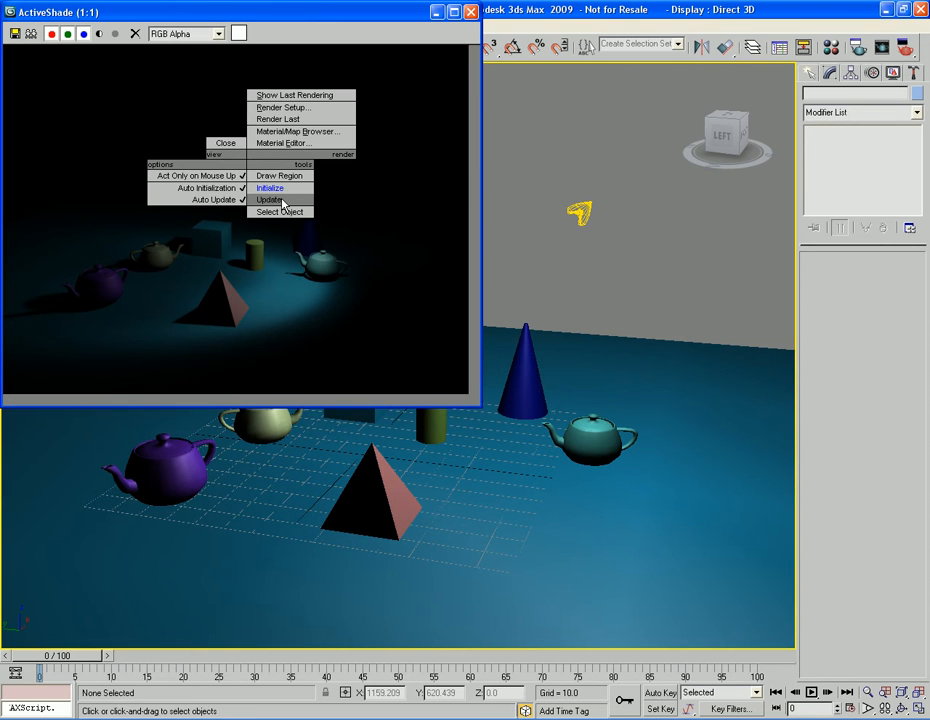
click(282, 203)
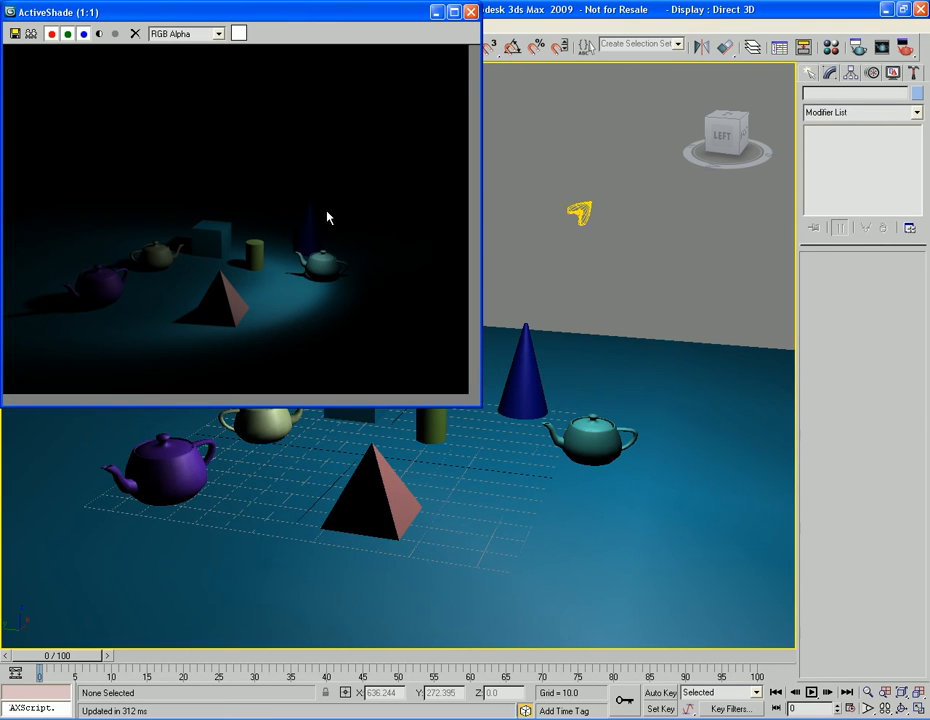
right_click(268, 182)
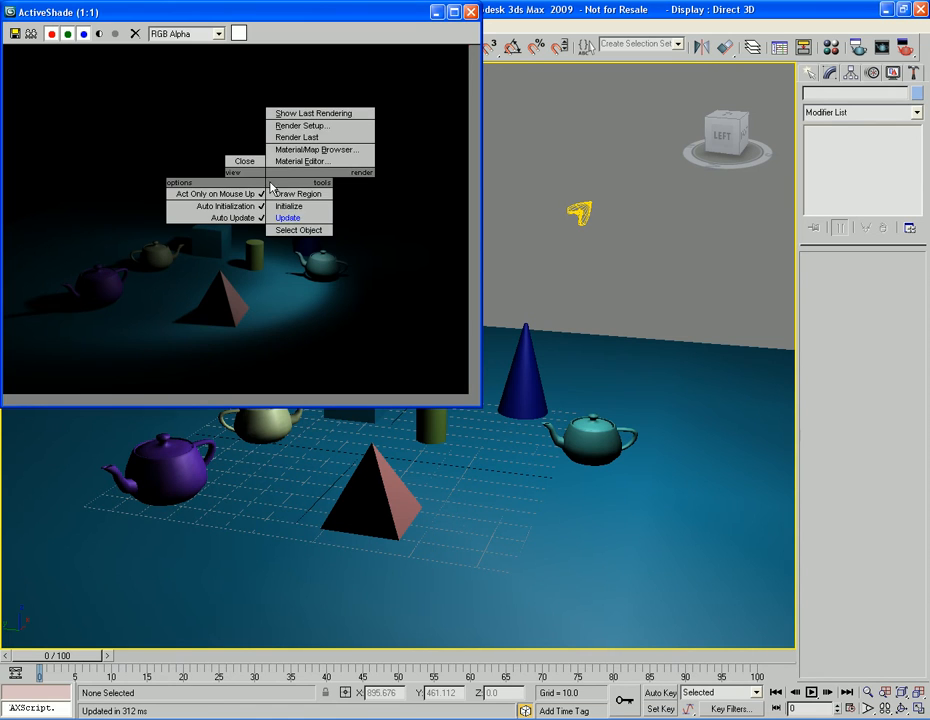
click(314, 218)
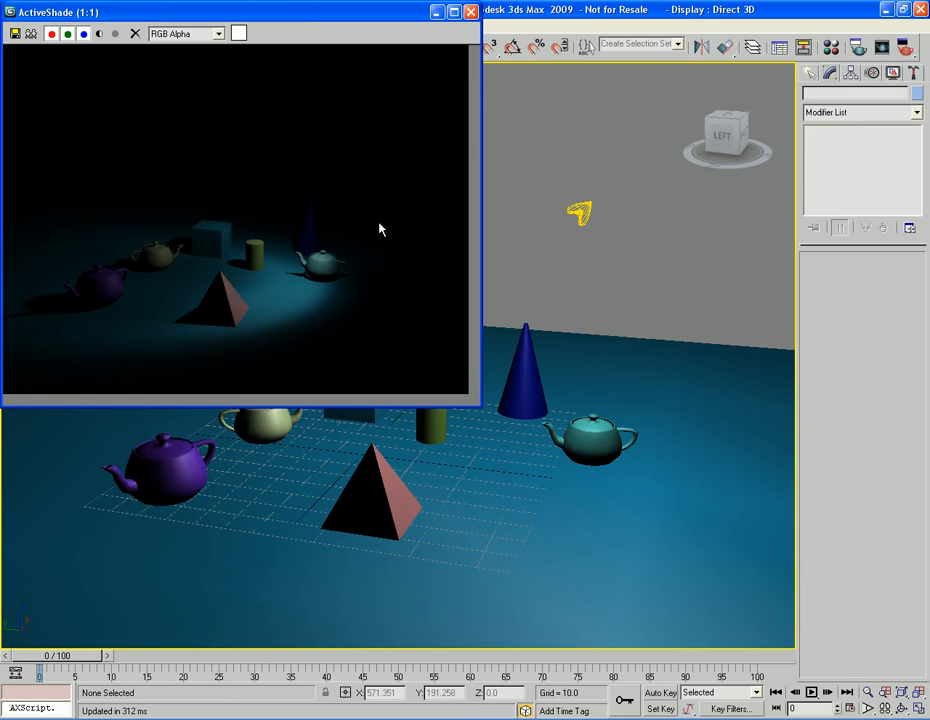
Move the teal teapot back in front of the cone to about Y -56.7 and change its object color to dark gray.
click(612, 445)
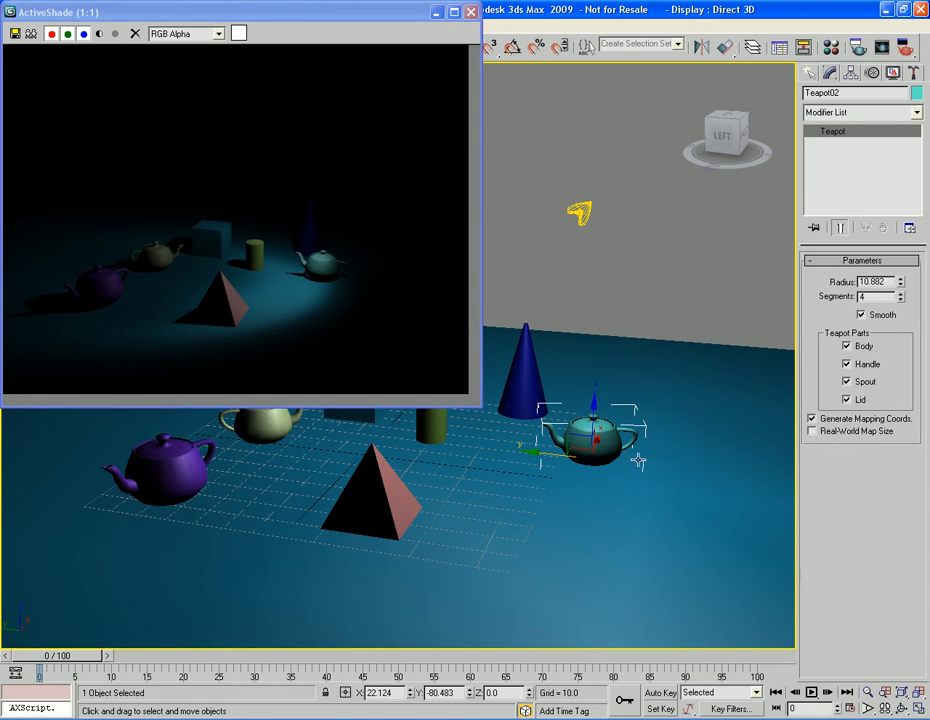
drag(638, 460, 478, 448)
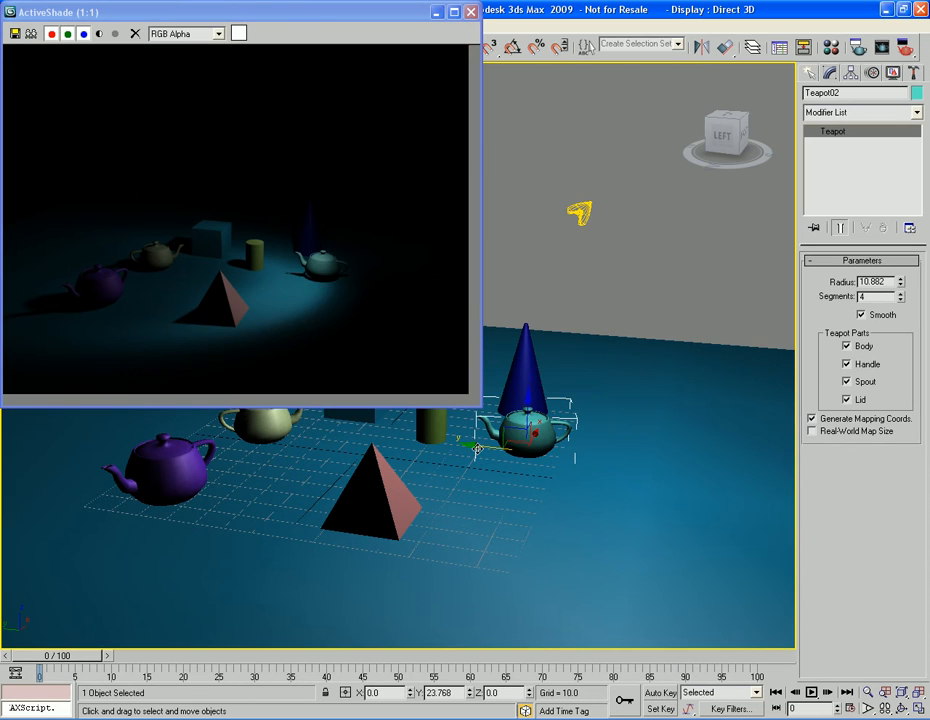
click(916, 92)
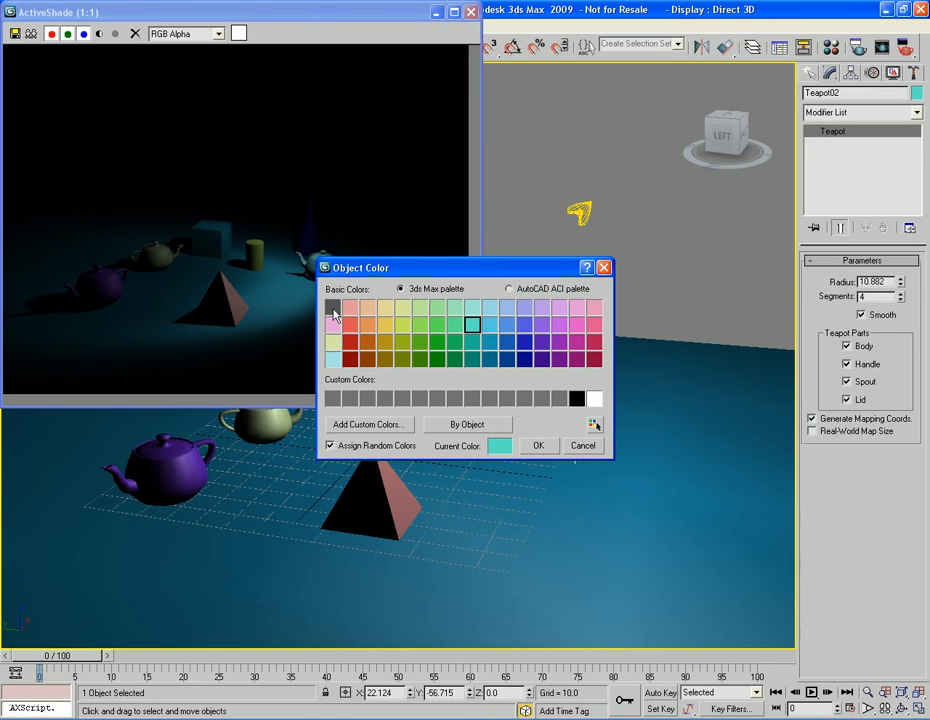
click(332, 307)
click(538, 445)
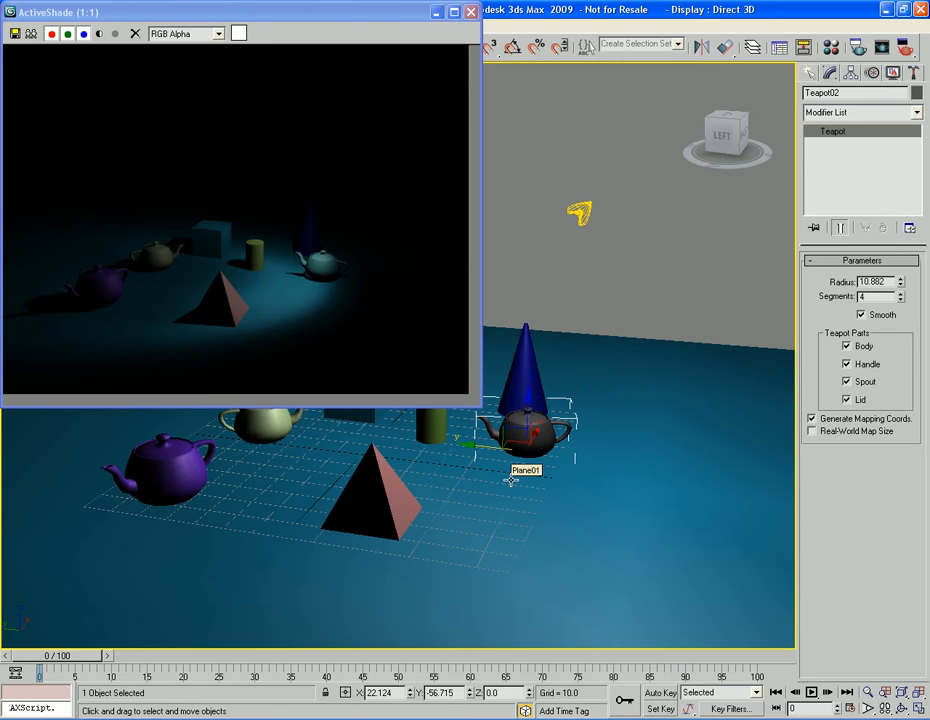
Uniformly scale up the dark gray teapot in front of the cone to roughly one and a half times its size.
drag(521, 432, 530, 458)
key(r)
key(ctrl+z)
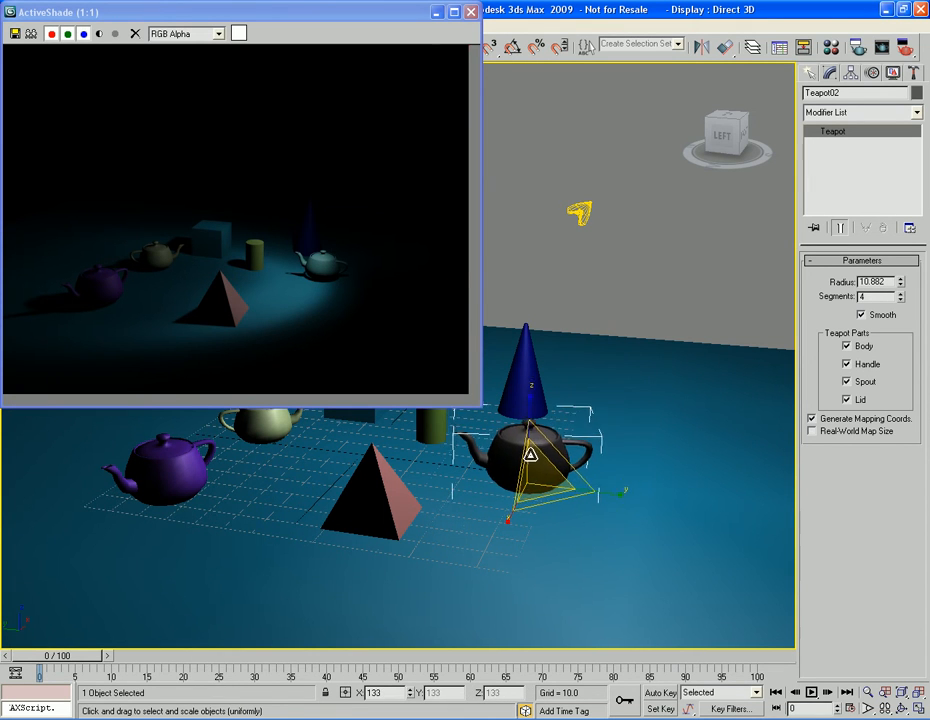
key(q)
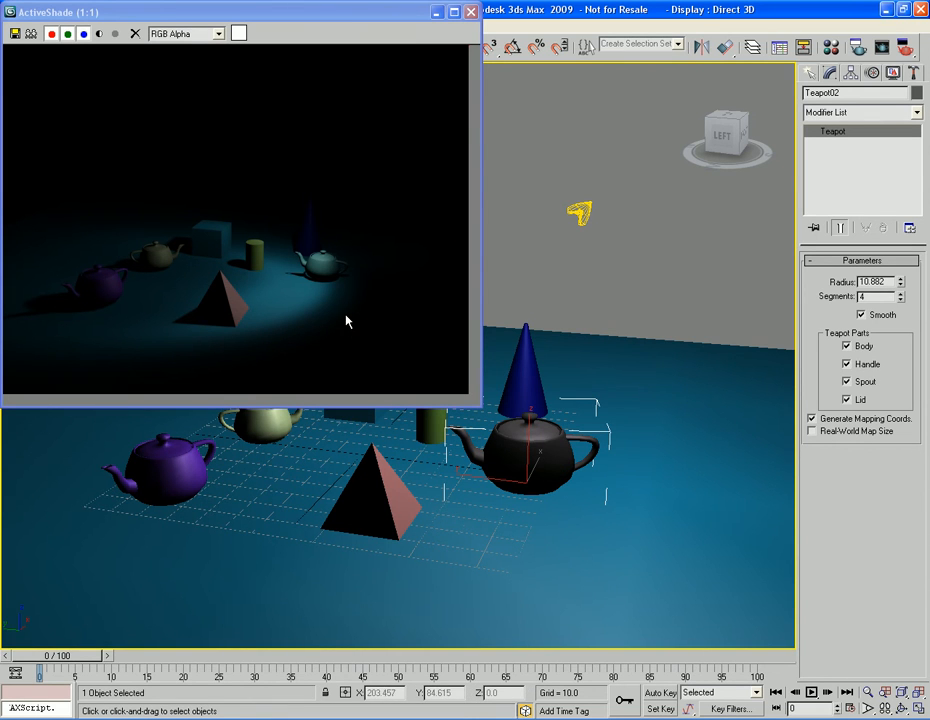
Initialize the ActiveShade preview to include the enlarged teapot, and close the floating ActiveShade window.
right_click(268, 226)
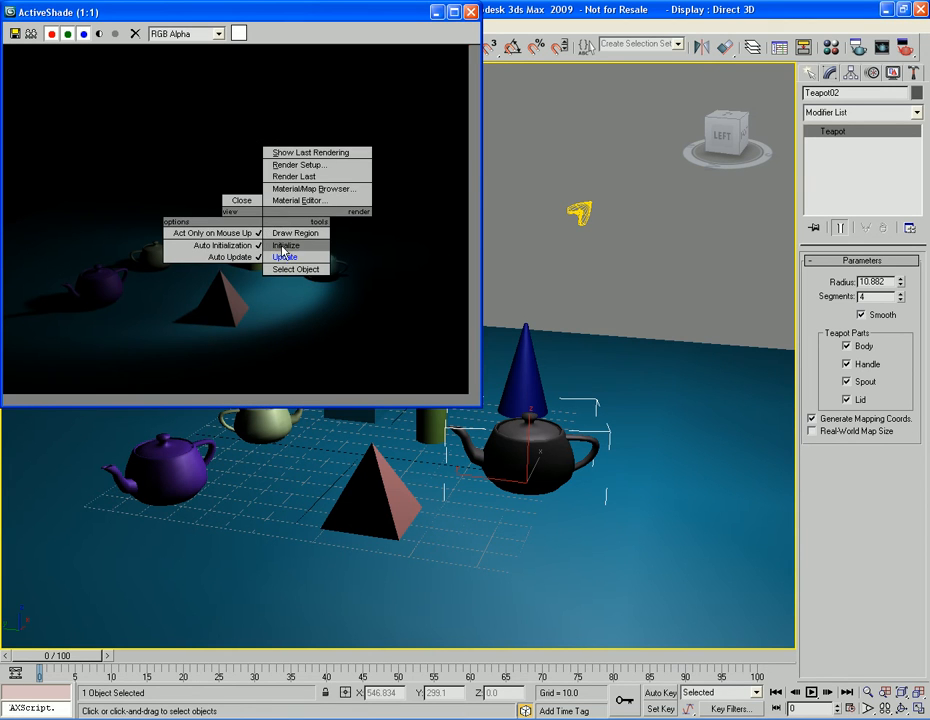
click(287, 256)
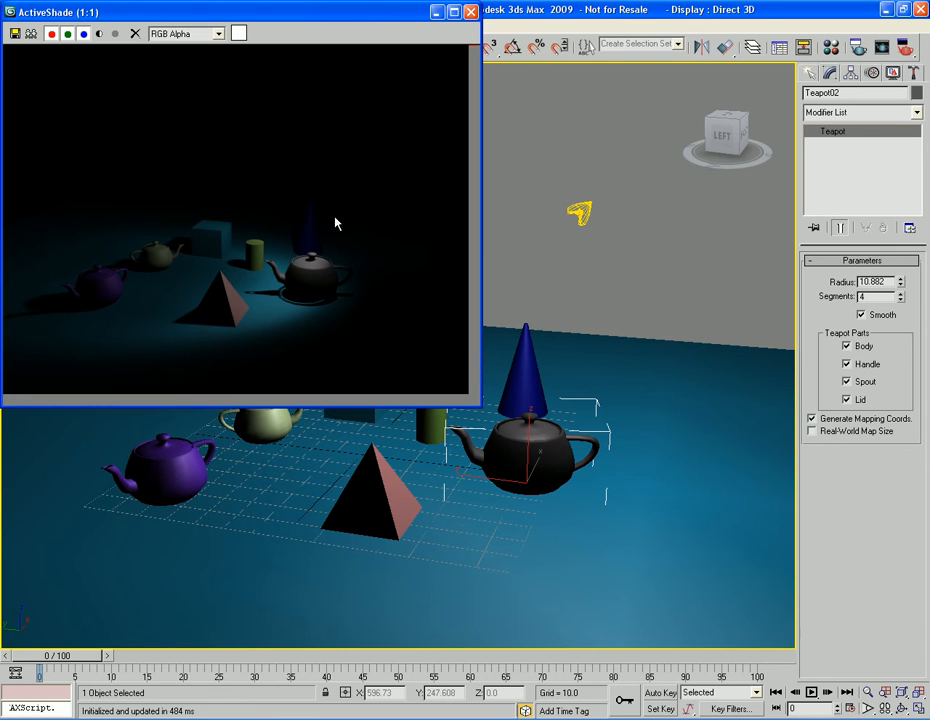
click(470, 12)
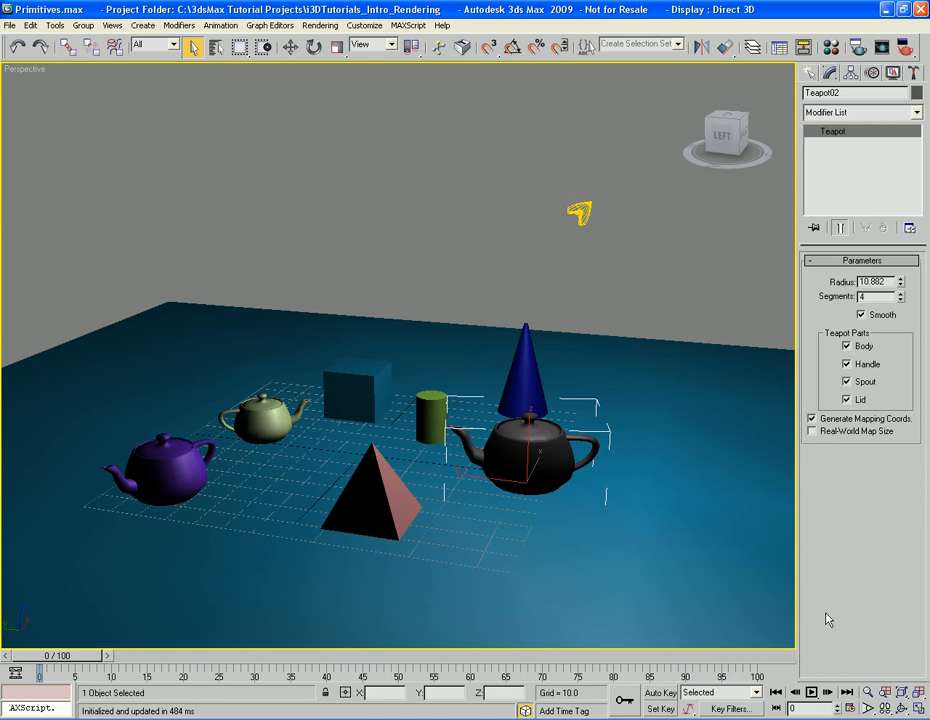
Restore the four-viewport layout and switch the Top viewport to an ActiveShade view.
click(919, 709)
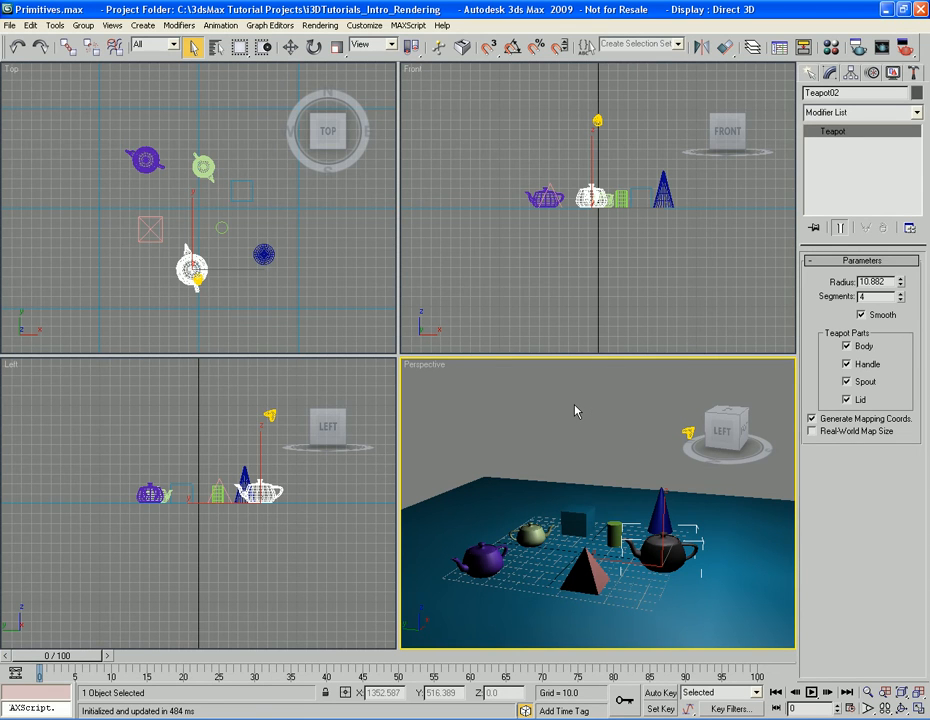
click(329, 265)
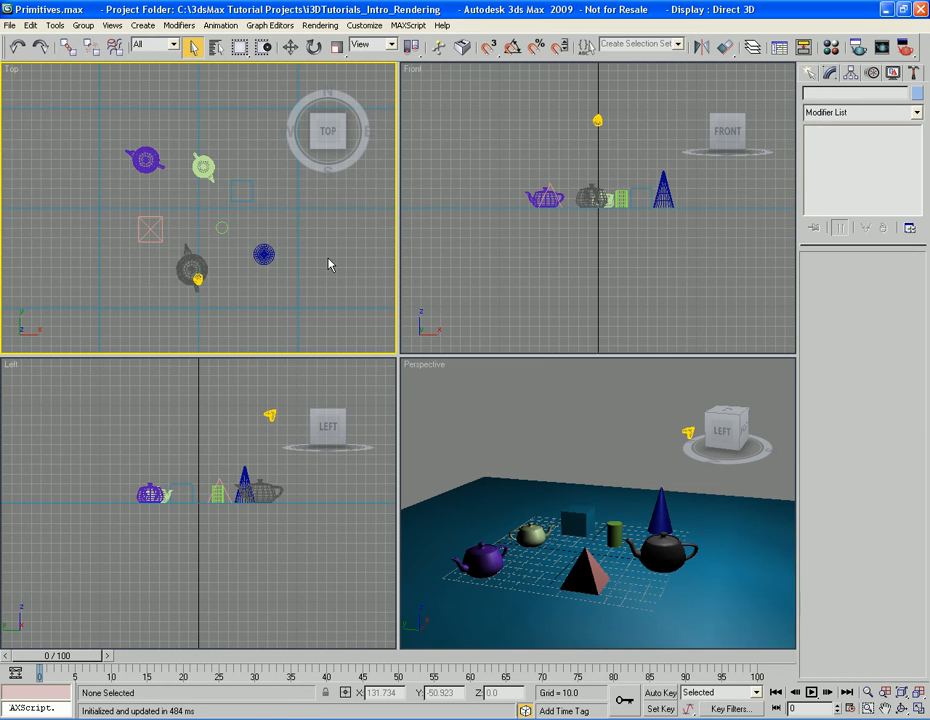
click(431, 267)
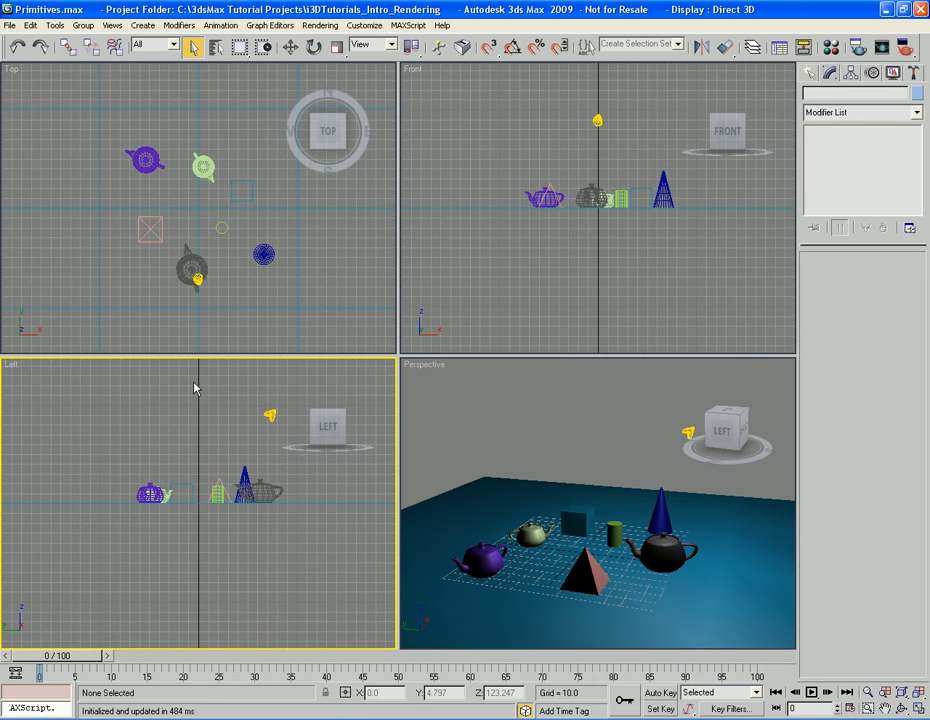
click(452, 403)
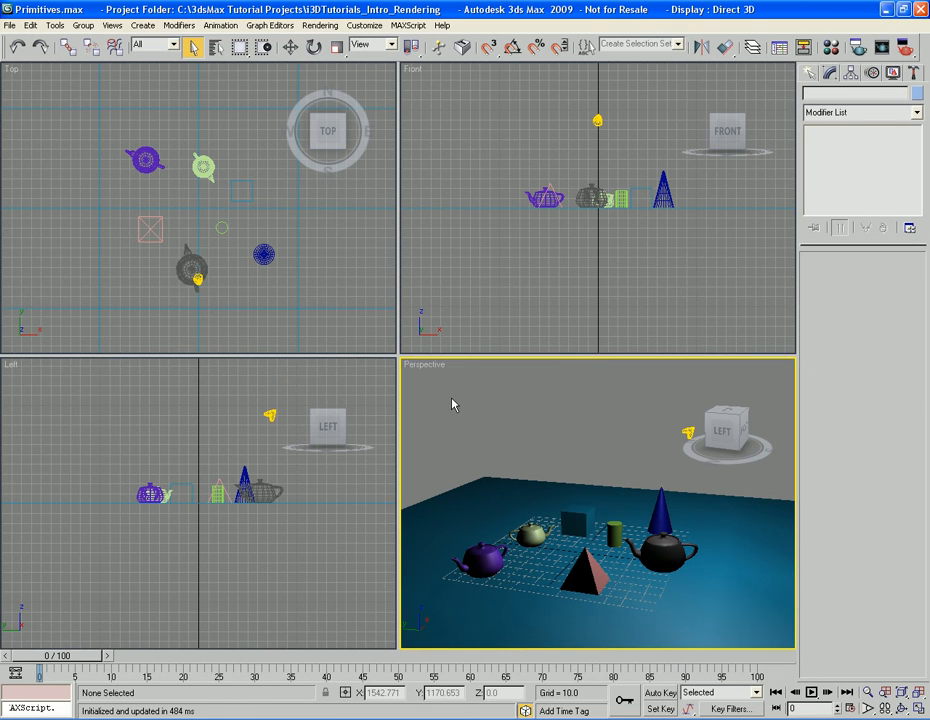
click(336, 297)
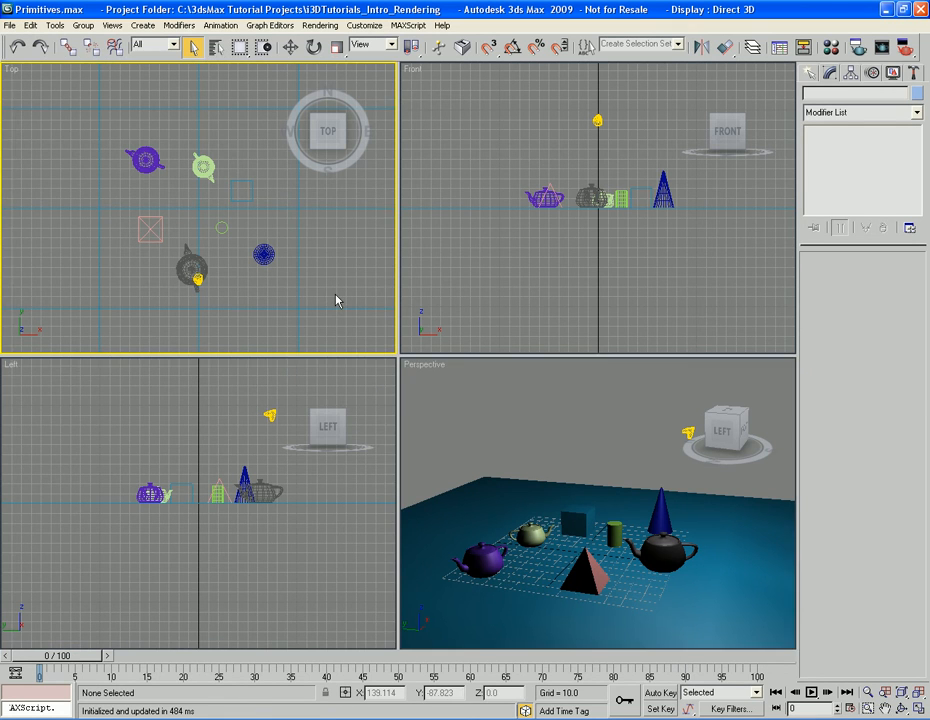
right_click(12, 69)
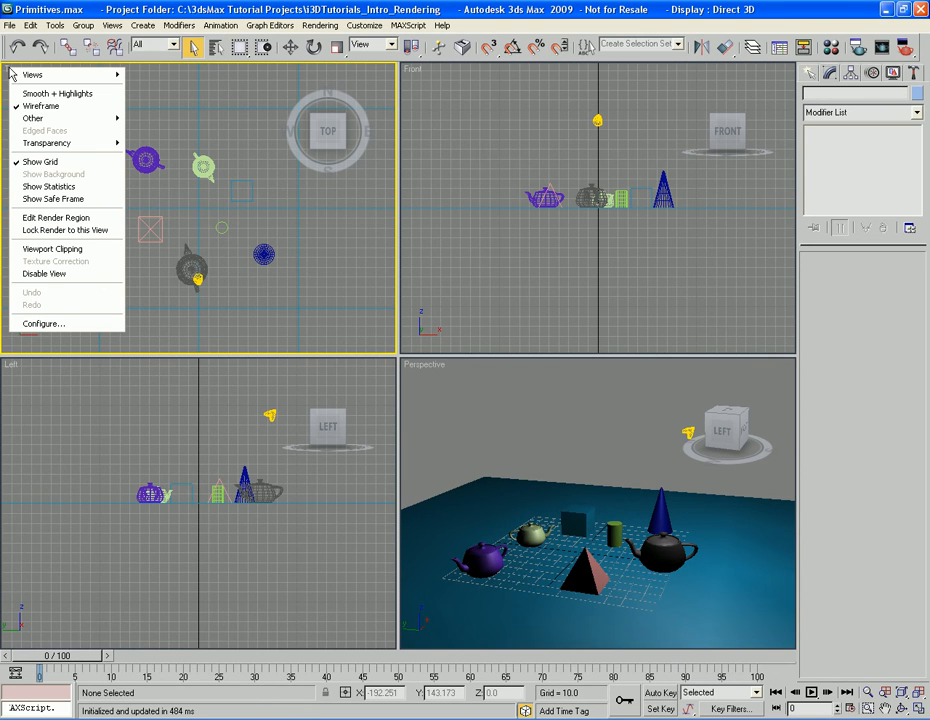
mouse_move(66, 79)
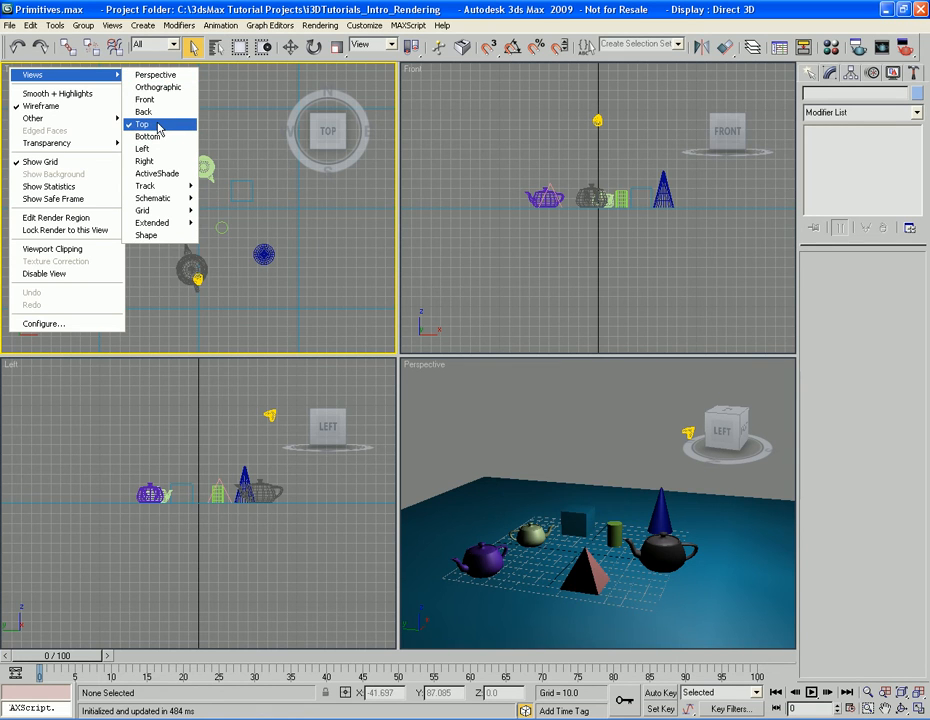
click(156, 175)
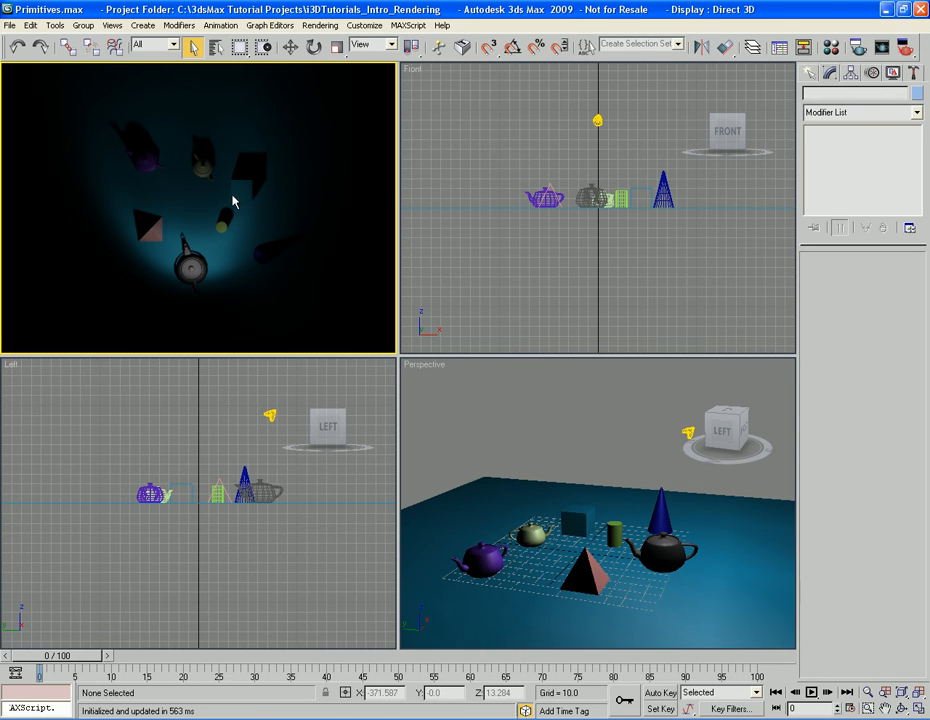
Select the photometric light in the Perspective view and set its color temperature to 1500 Kelvin.
click(575, 425)
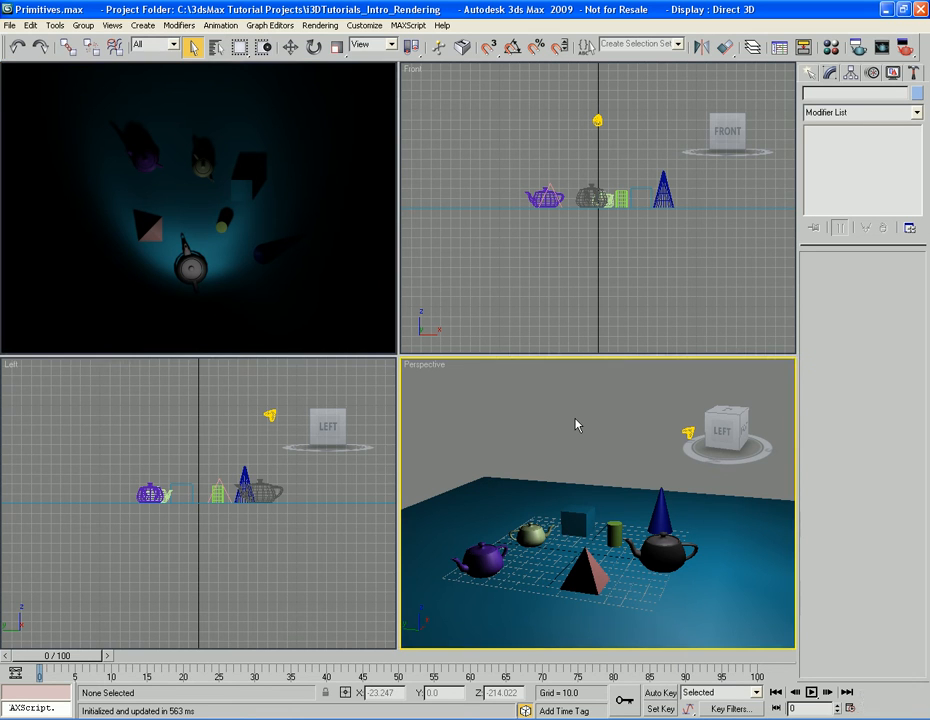
click(688, 431)
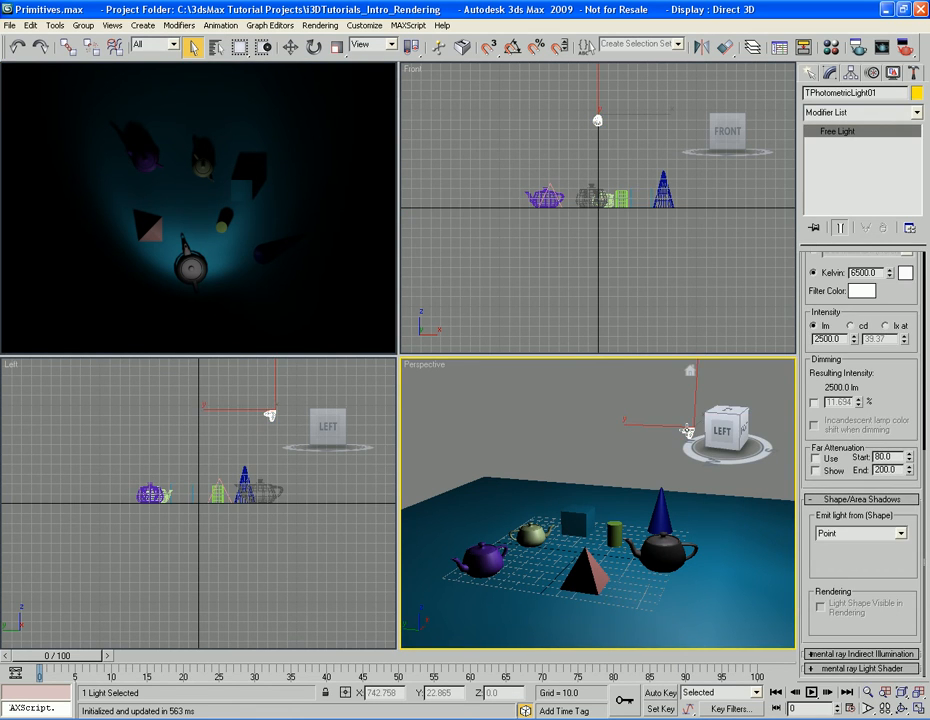
drag(906, 388, 904, 448)
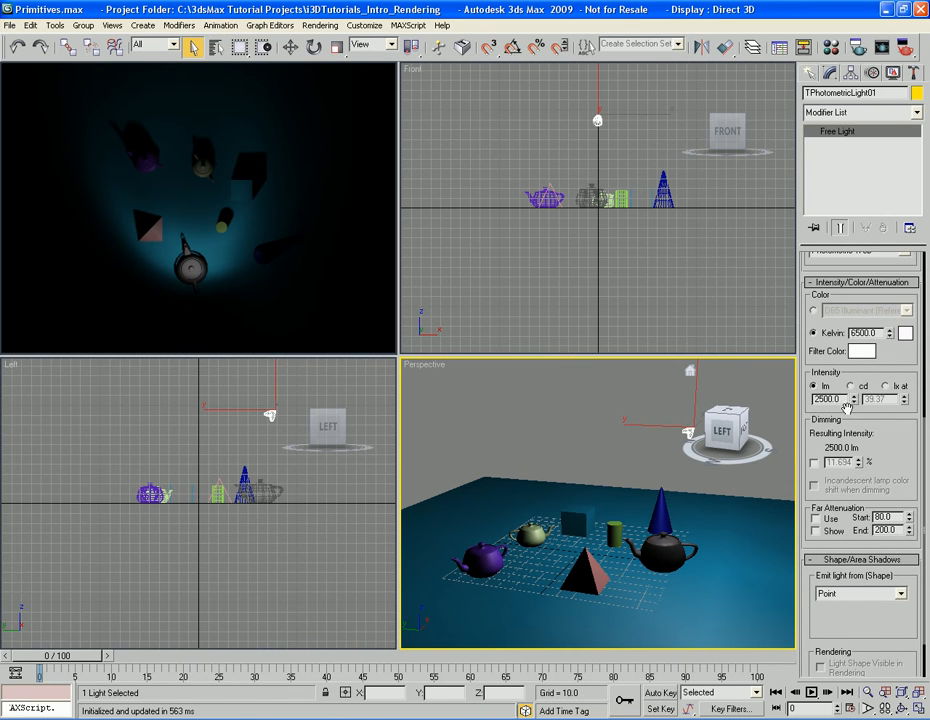
double_click(866, 333)
text(1500)
key(Return)
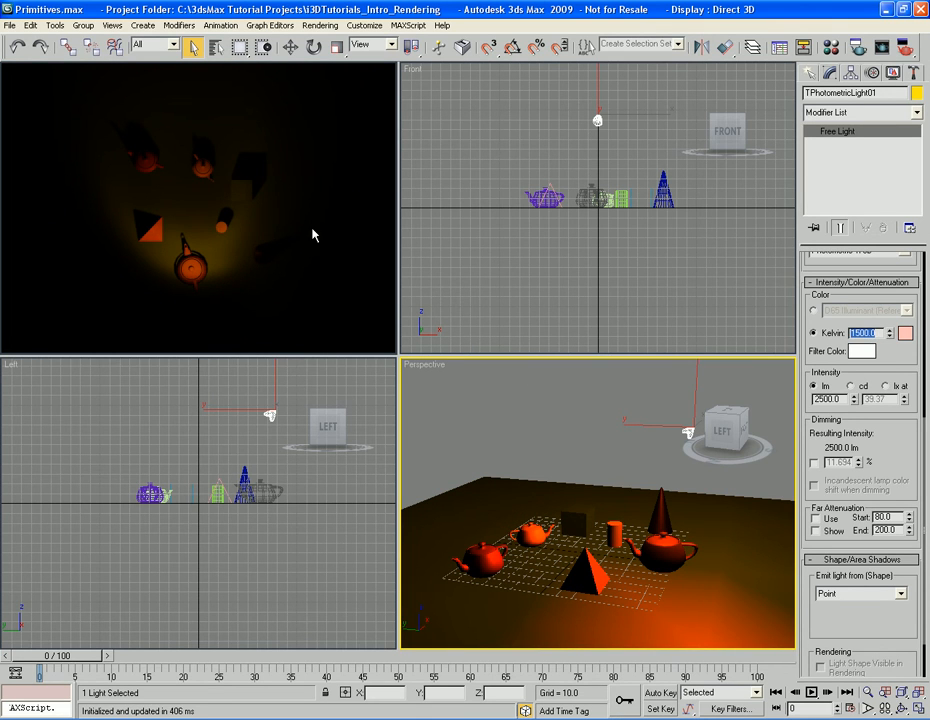
Deselect the light, activate the ActiveShade viewport and display its toolbar.
right_click(343, 307)
right_click(493, 217)
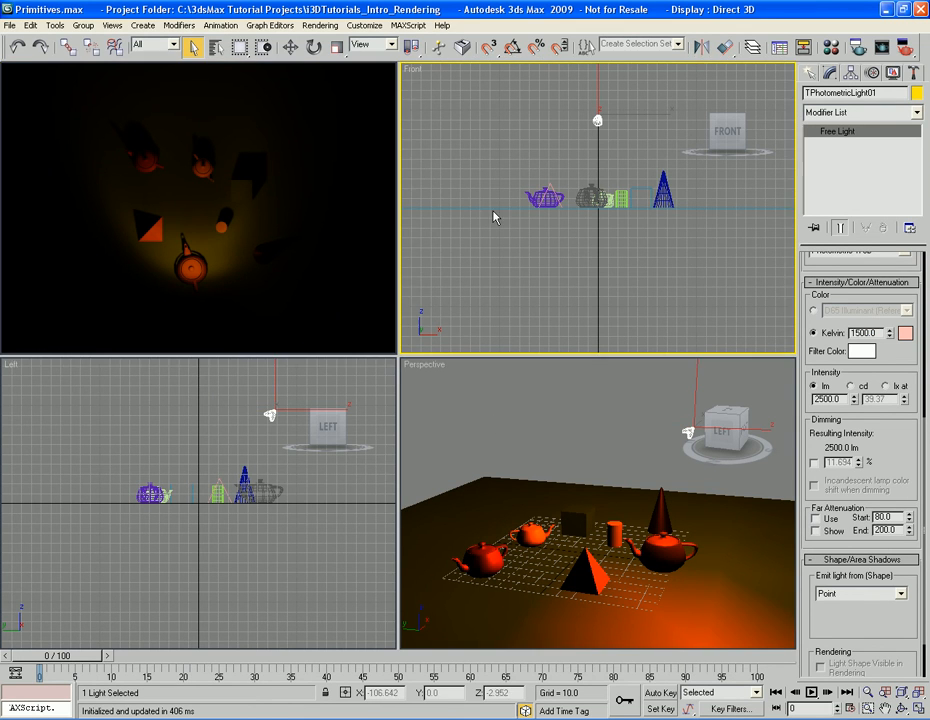
right_click(293, 396)
right_click(316, 300)
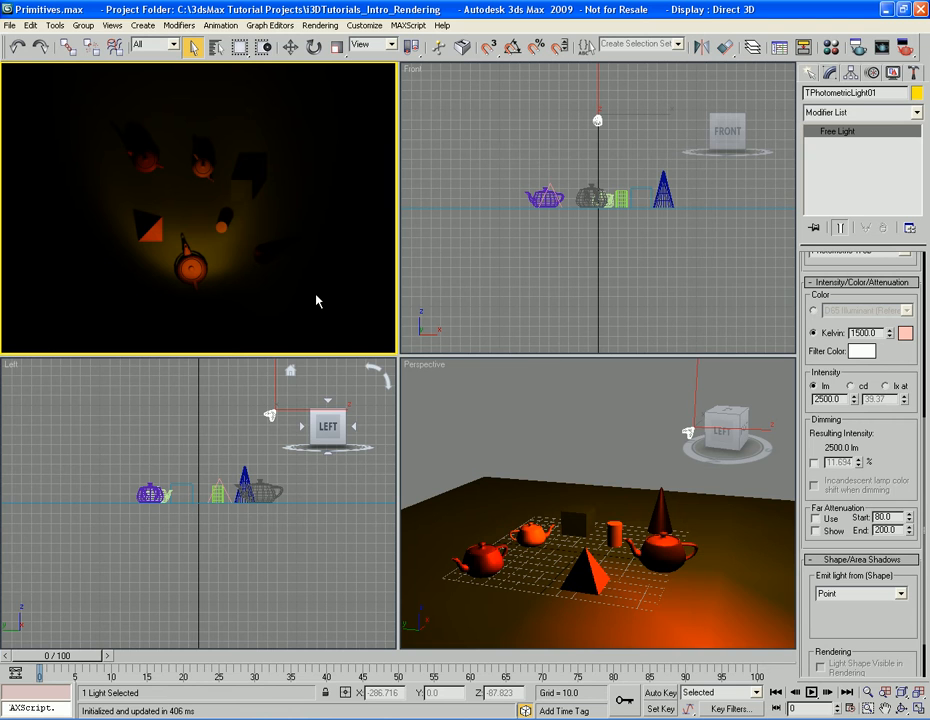
click(446, 397)
right_click(336, 307)
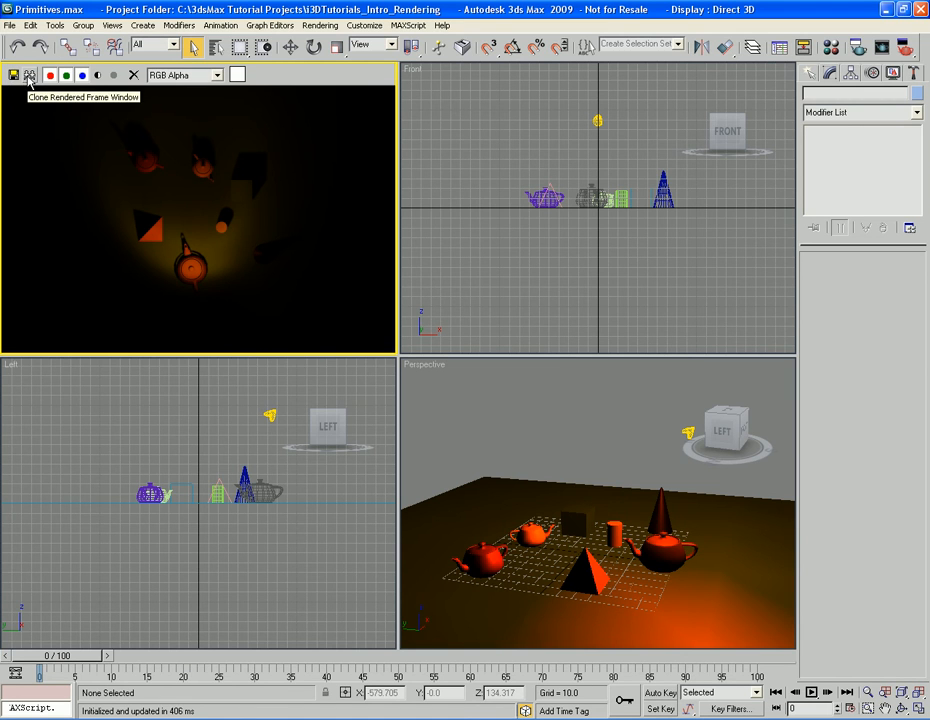
Toggle the red, green and alpha channel displays of the ActiveShade view and leave it in monochrome.
click(50, 75)
click(65, 75)
click(99, 79)
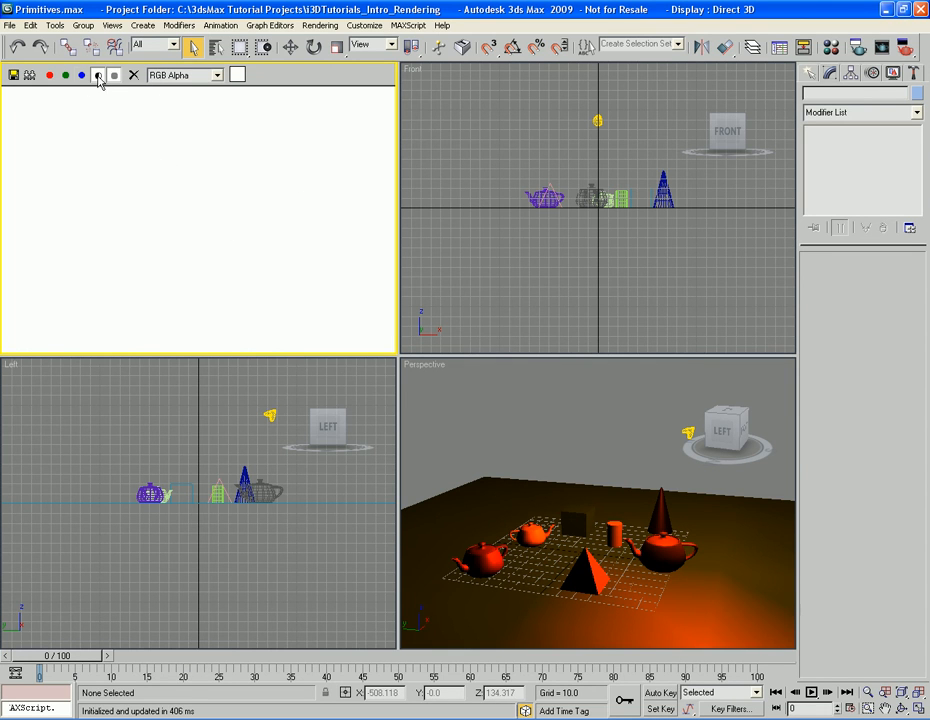
click(96, 77)
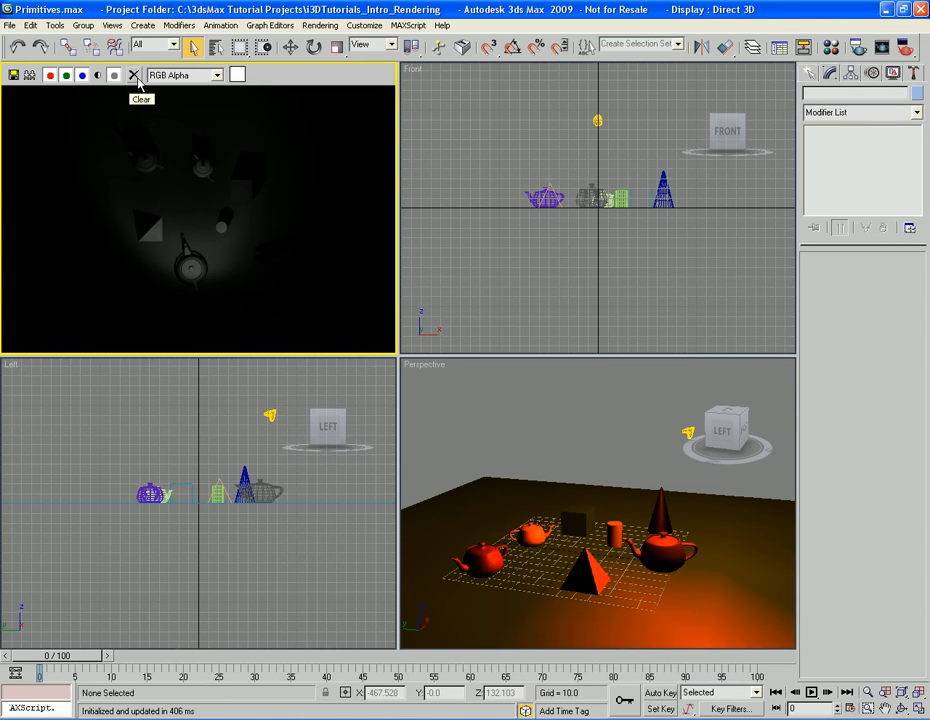
Check the ActiveShade channel choices, keep RGB Alpha, and hide the viewport's toolbar.
click(217, 75)
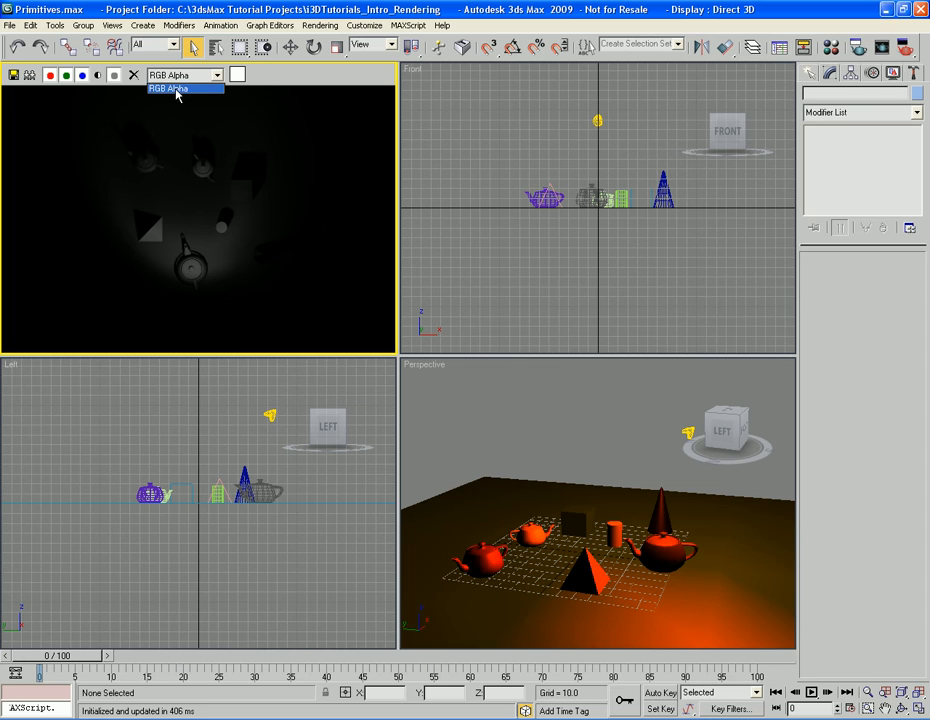
click(279, 87)
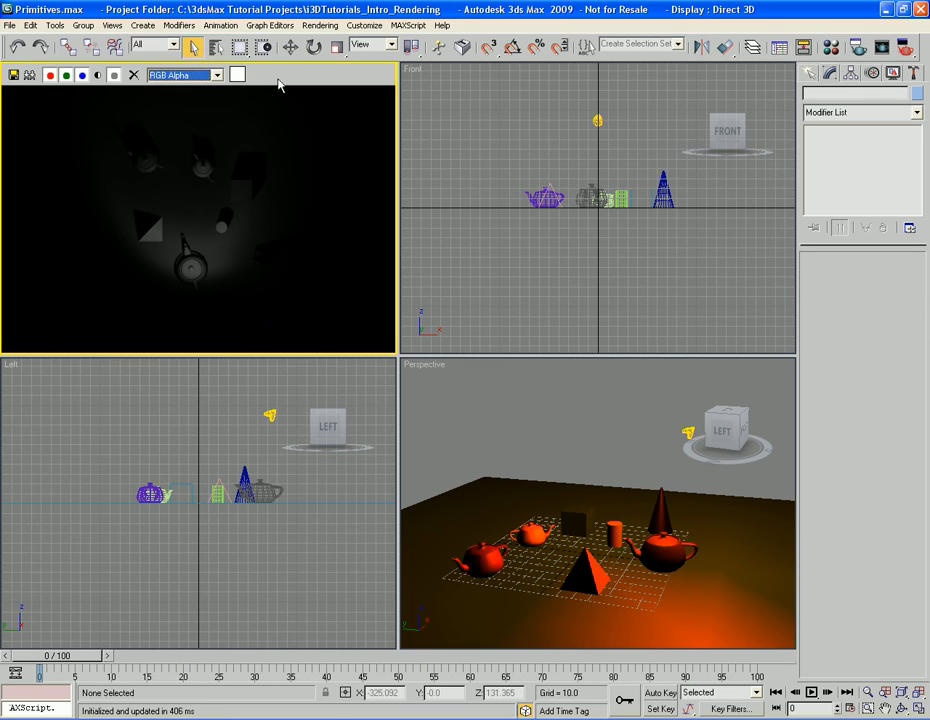
click(292, 161)
key(space)
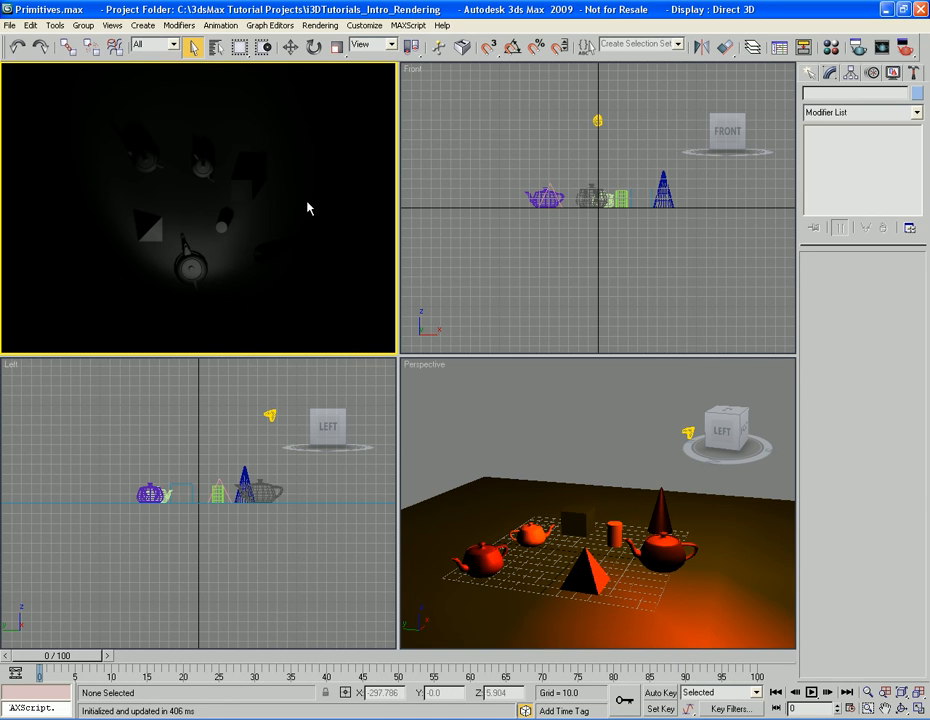
Select the photometric light again in the Perspective view and set its color temperature to 2500 Kelvin.
click(489, 415)
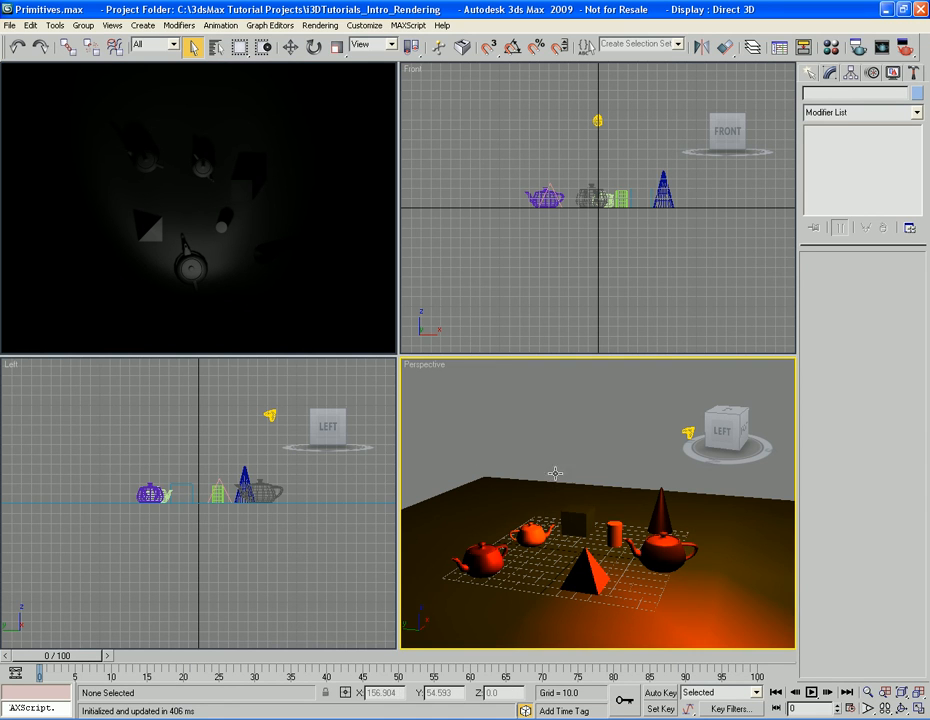
click(688, 431)
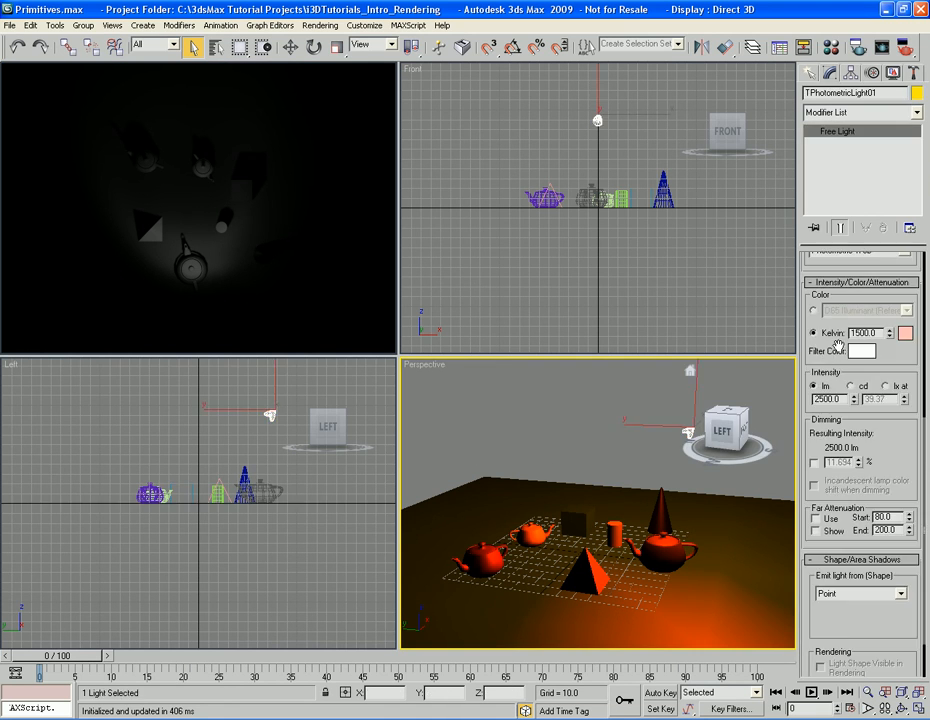
scroll(905, 416, up, 5)
scroll(905, 416, up, 5)
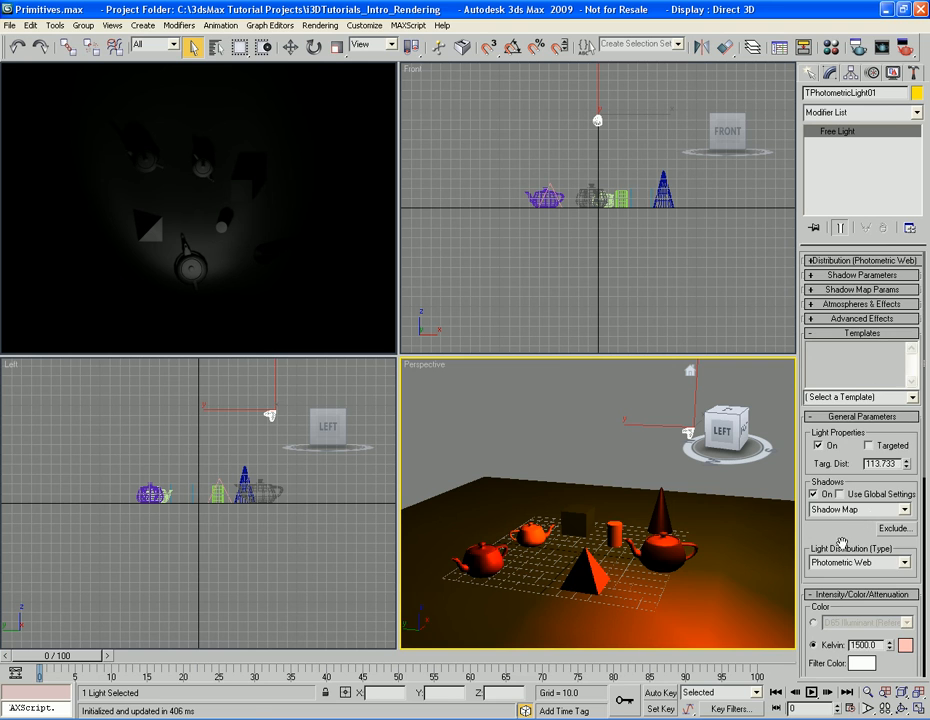
scroll(843, 489, down, 5)
drag(843, 489, 888, 444)
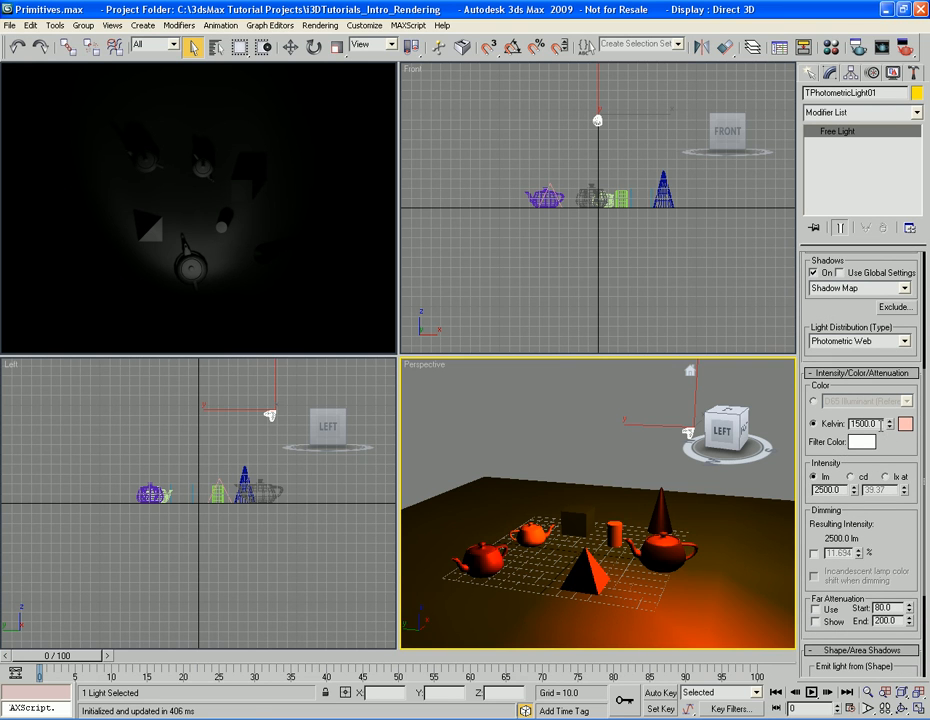
text(2500)
key(Return)
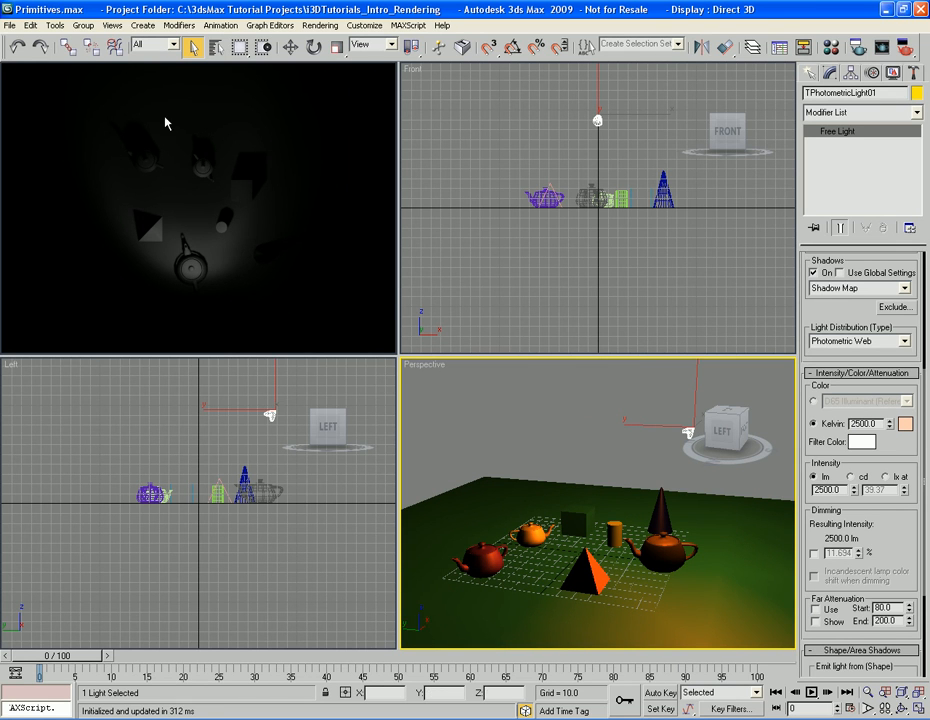
Show the ActiveShade toolbar, turn off the monochrome display, and make the Perspective viewport active again.
click(195, 165)
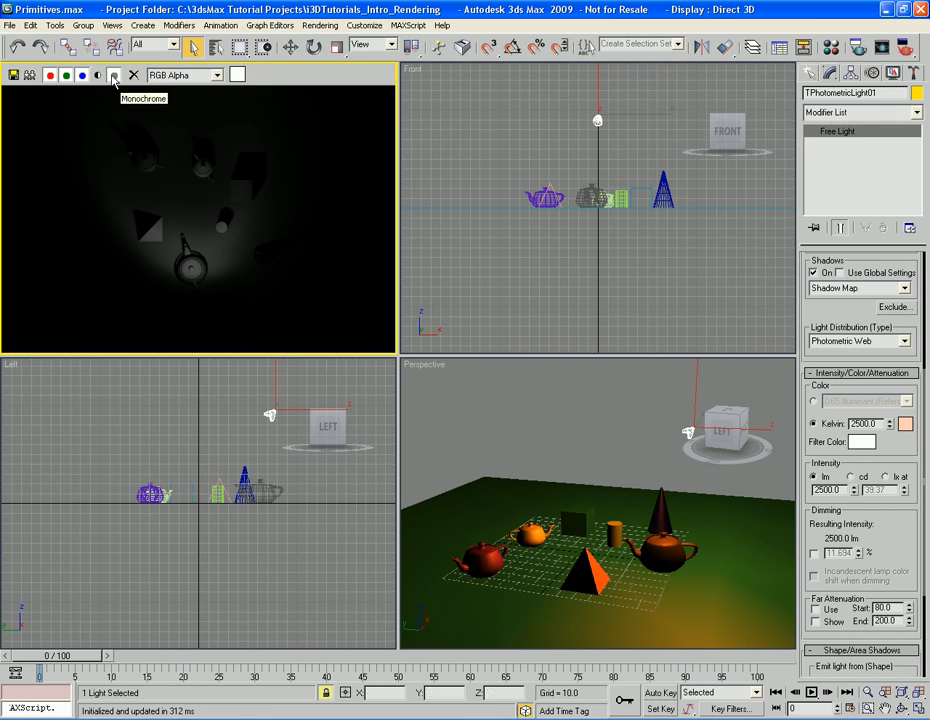
click(114, 75)
right_click(535, 429)
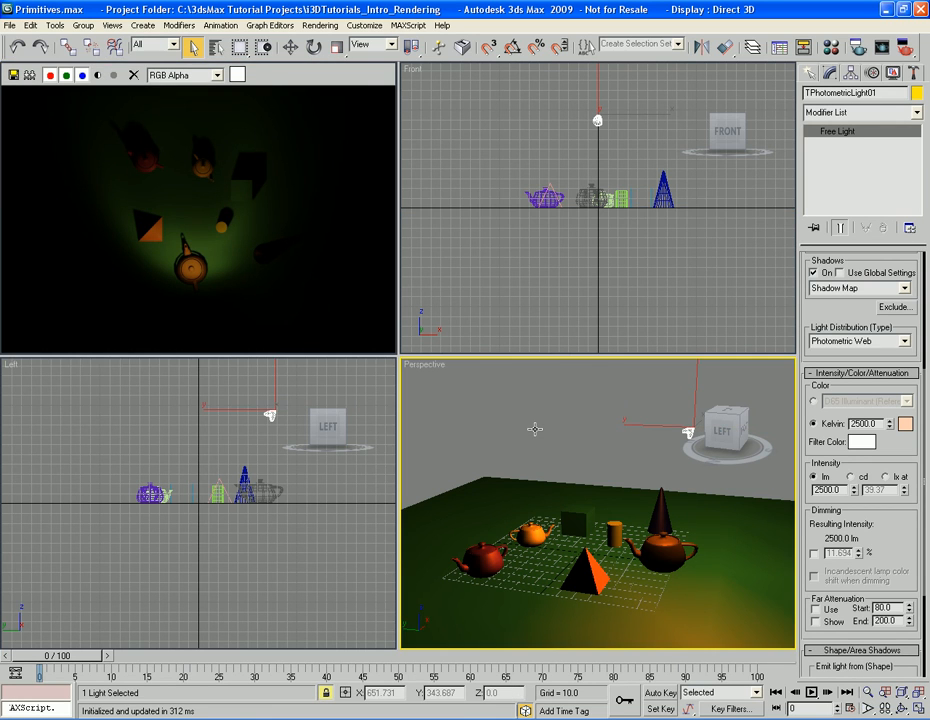